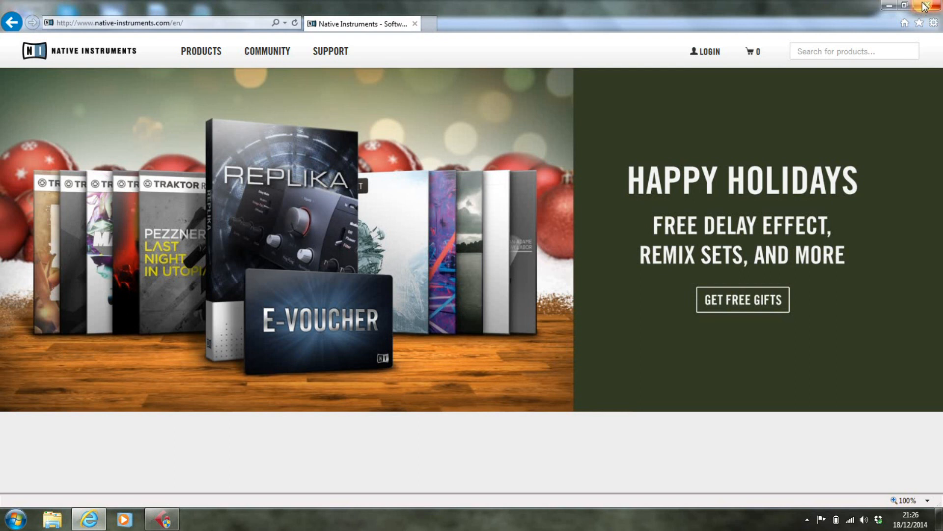
Step: Close the web browser and, back in Cubase, bypass the sends and inserts of the Lead Guitar track
click(925, 5)
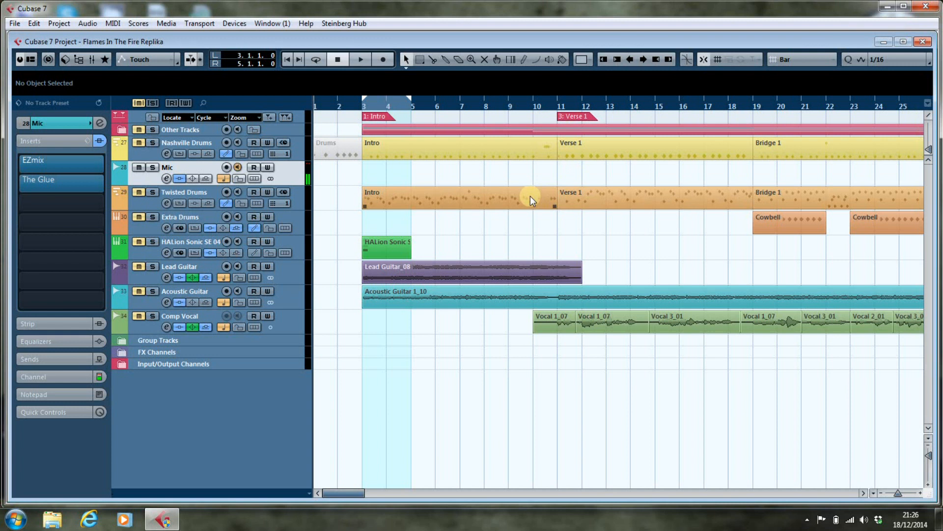
click(379, 243)
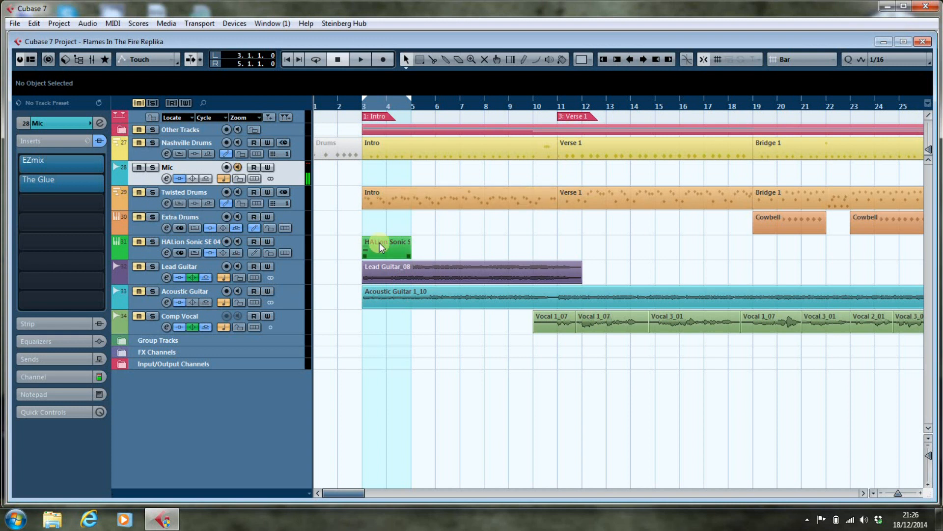
click(196, 267)
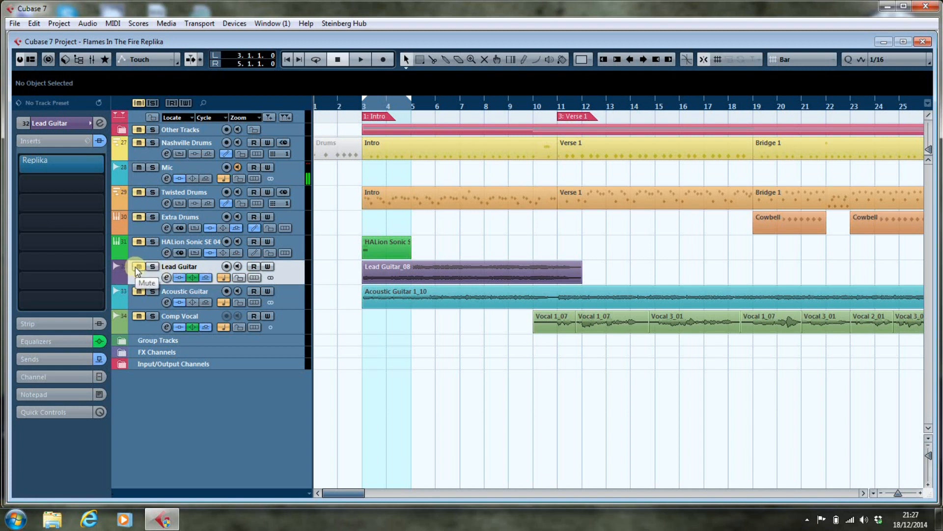
click(194, 279)
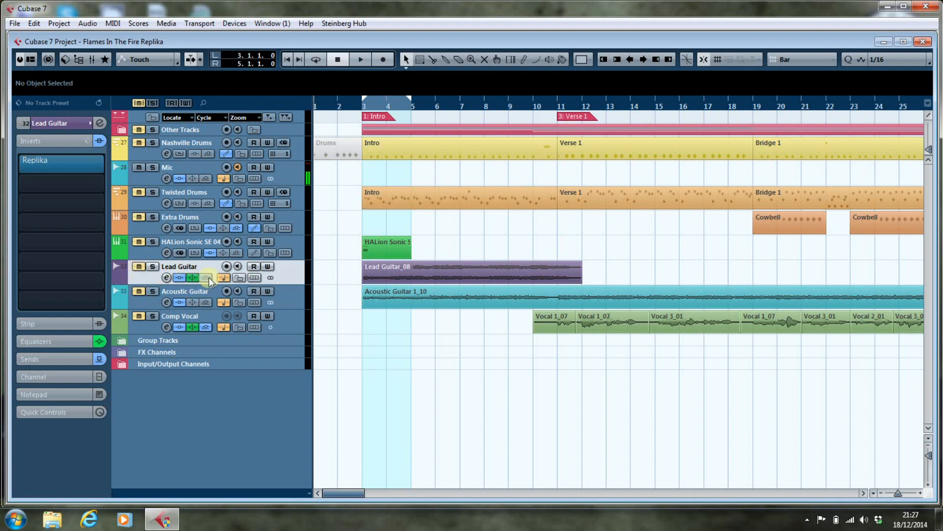
click(209, 277)
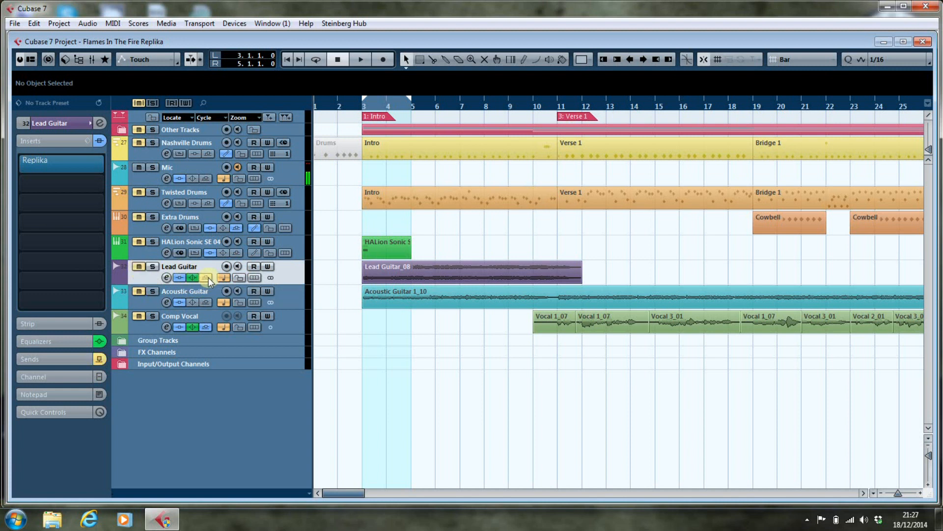
click(178, 277)
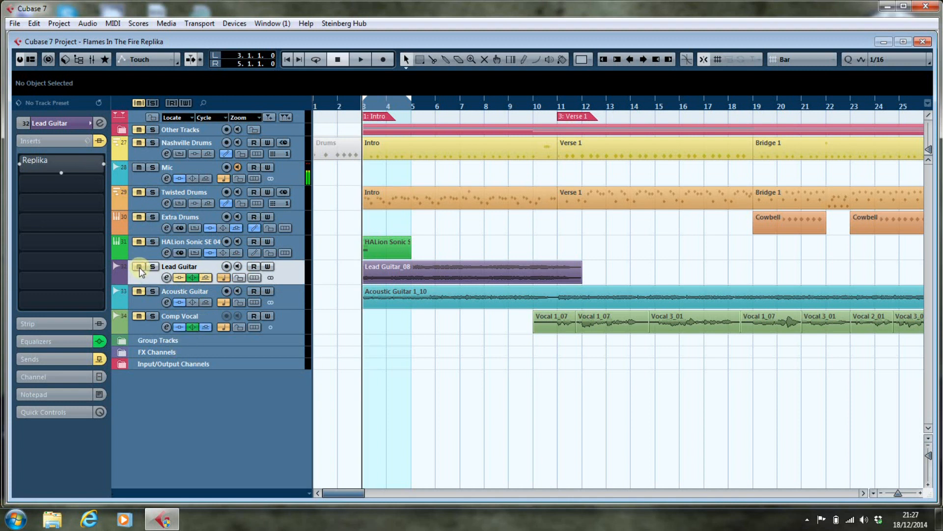
Step: Audition the Lead Guitar part from bar 3 with its effects bypassed, stop playback and toggle the track's mute
key(space)
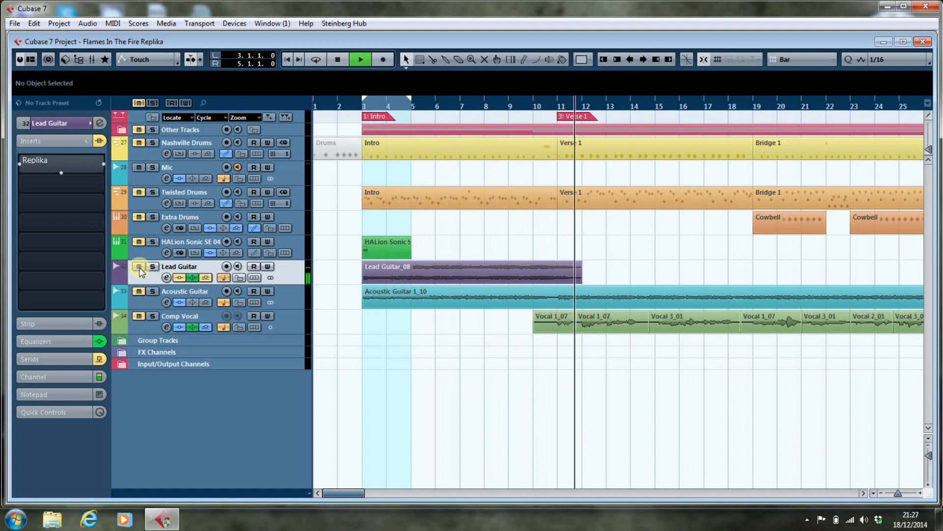
key(space)
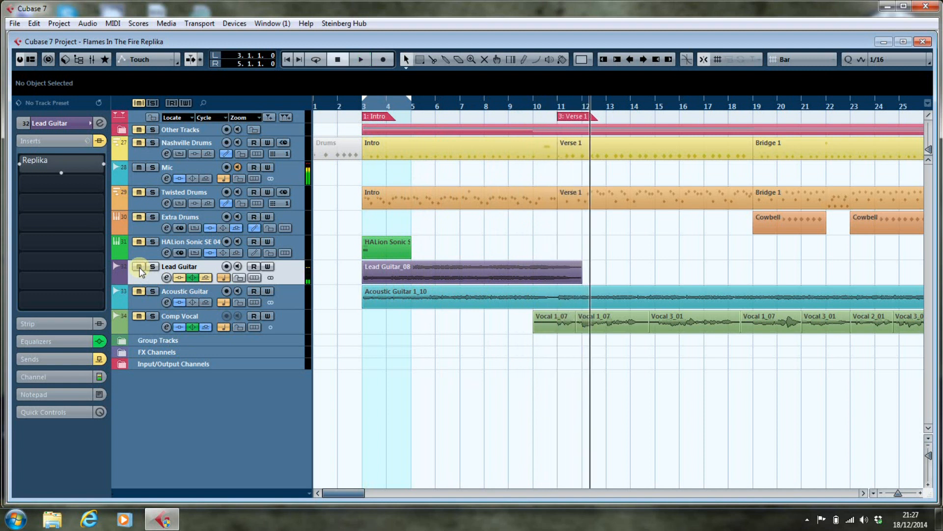
click(139, 268)
Step: Reactivate the Lead Guitar track's inserts and open its Replika plug-in
click(77, 165)
click(34, 151)
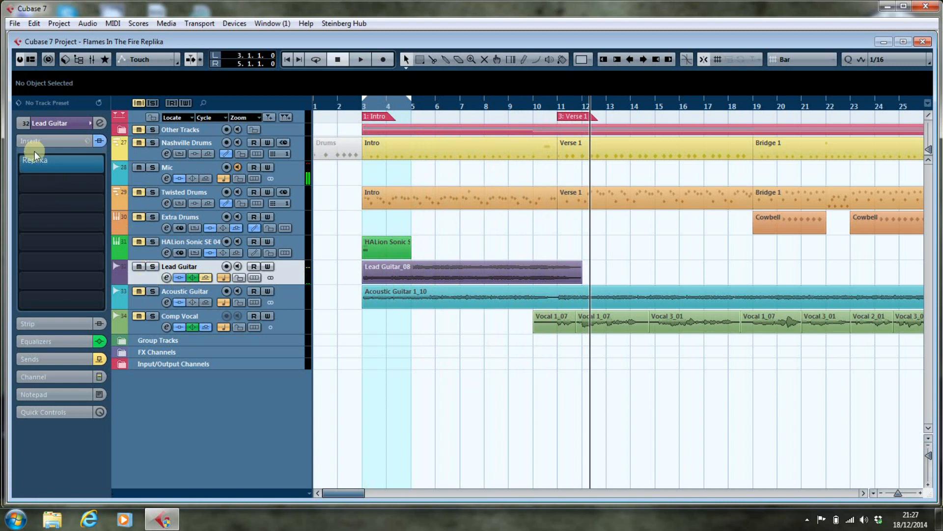
click(61, 162)
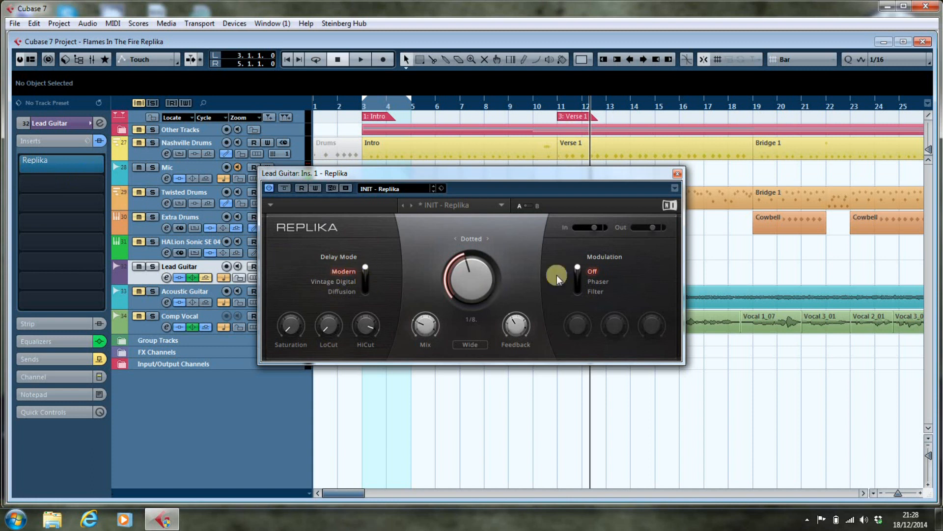
Step: Play back the Lead Guitar intro from bar 3 through Replika's INIT settings and stop
mouse_move(652, 229)
key(space)
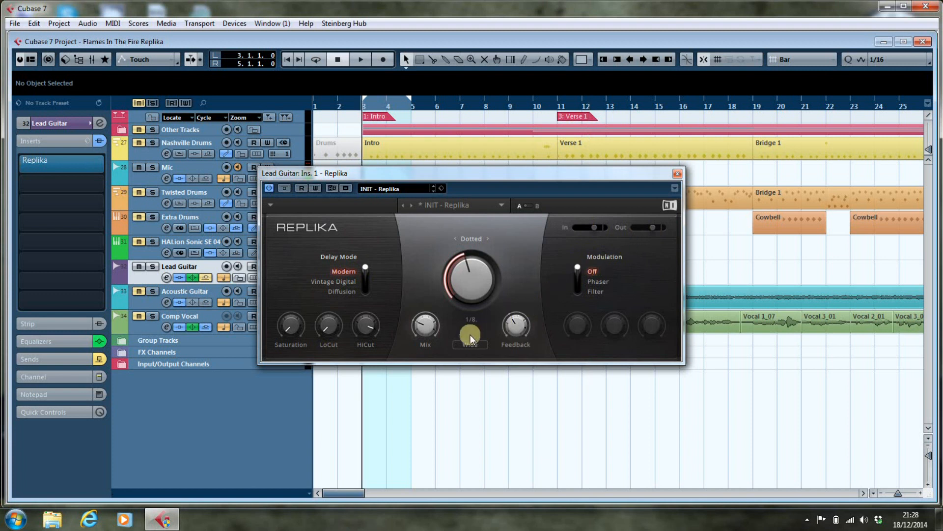
key(space)
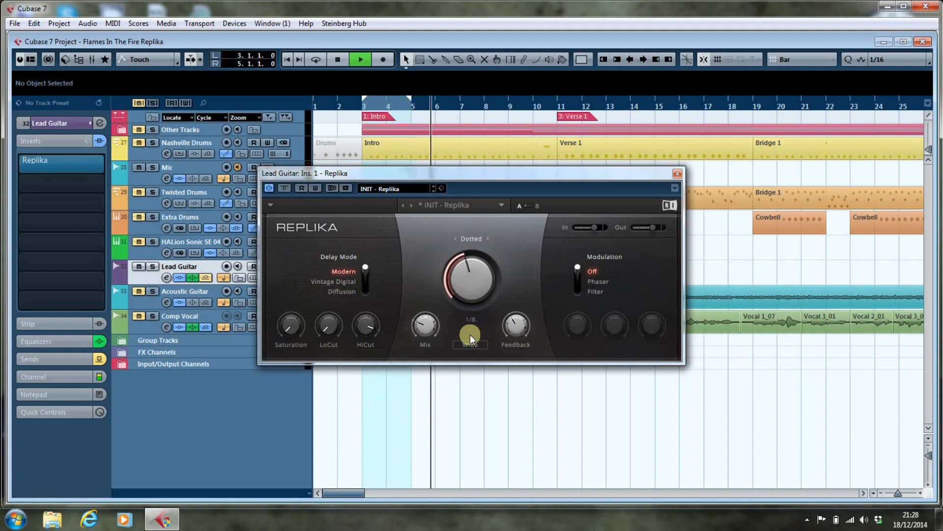
key(space)
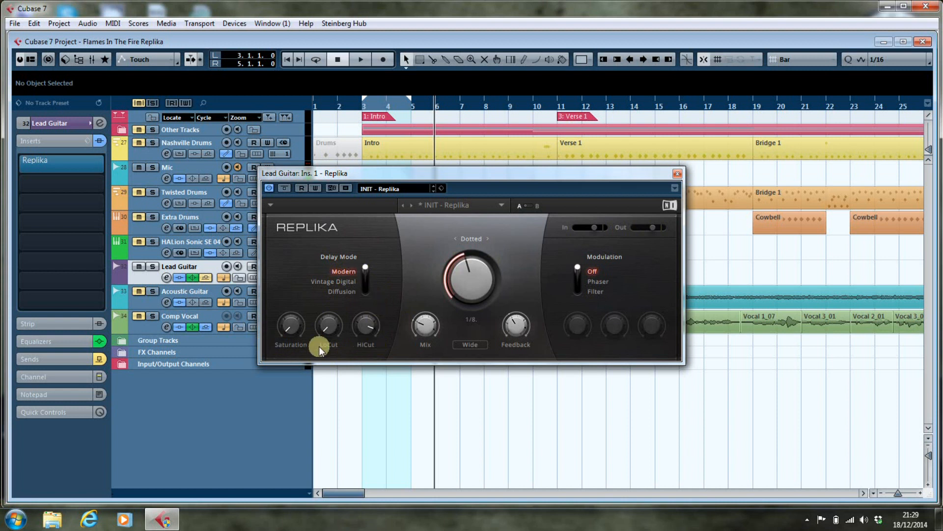
Step: Switch Replika's delay mode to Vintage Digital, to Diffusion and back to Modern
click(364, 268)
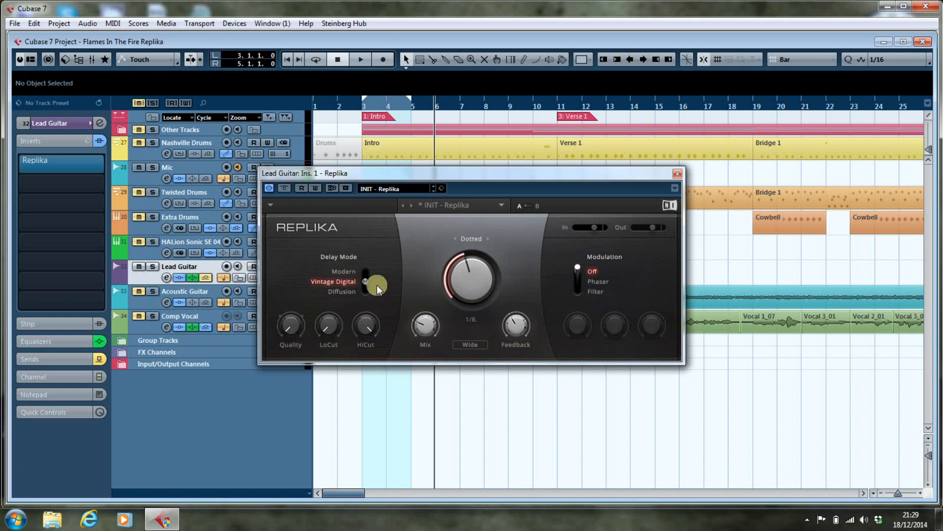
click(365, 282)
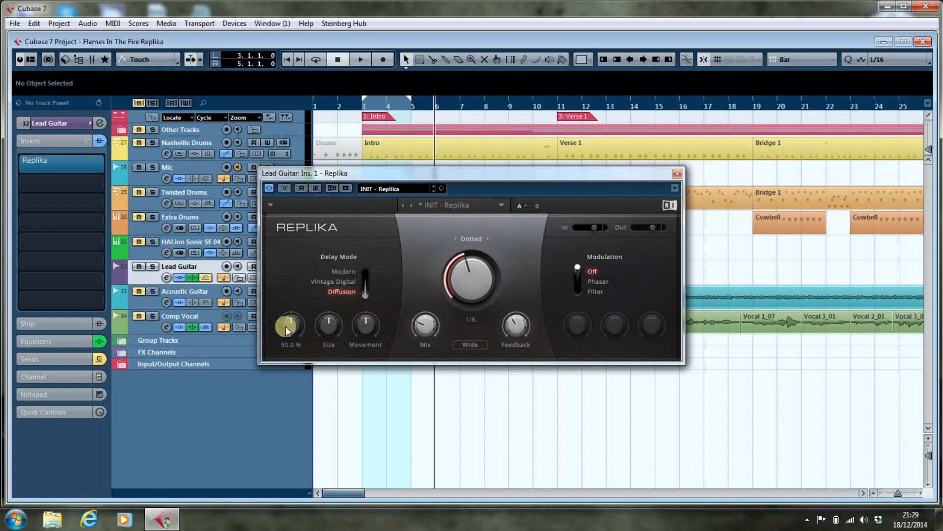
mouse_move(294, 329)
click(366, 295)
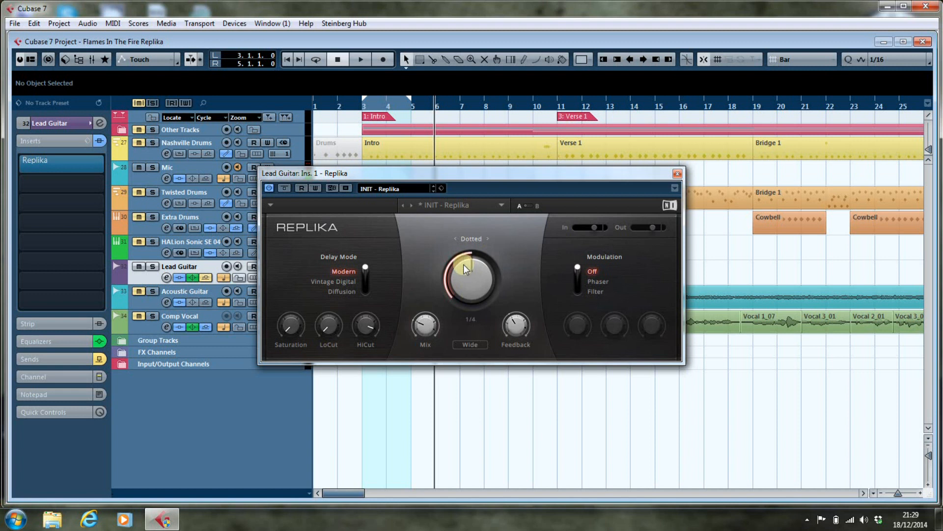
Step: Cycle Replika's delay time type through its options and back to Dotted
click(487, 237)
click(488, 237)
click(486, 240)
click(489, 237)
Step: Switch Replika's modulation to Phaser, to Filter and back to Off
click(577, 268)
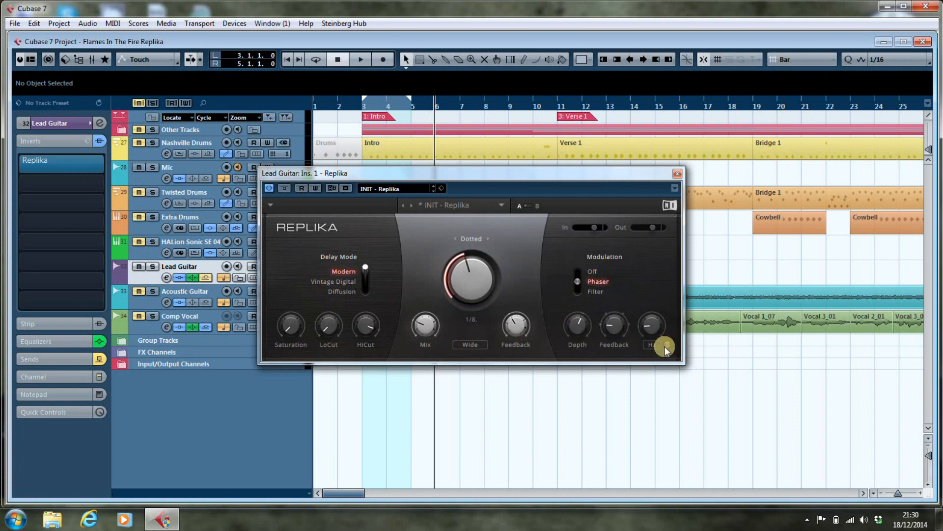
click(576, 281)
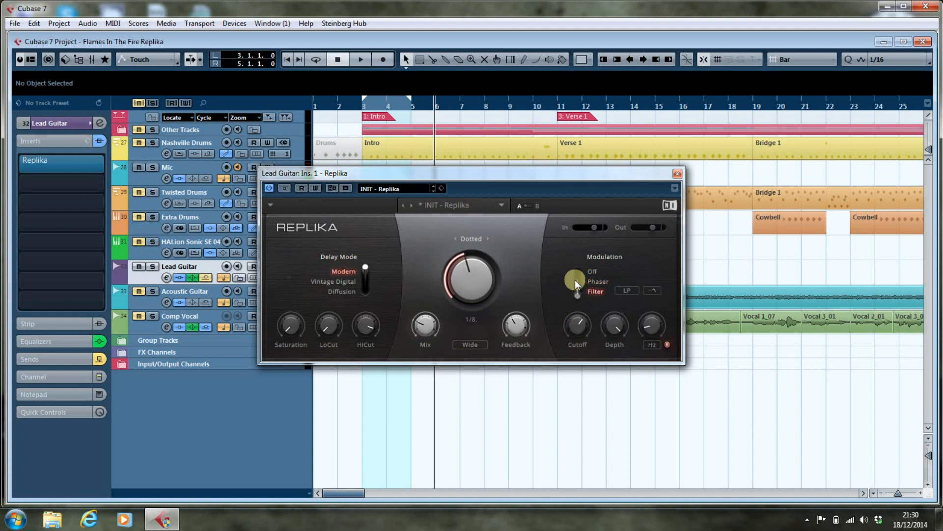
click(575, 279)
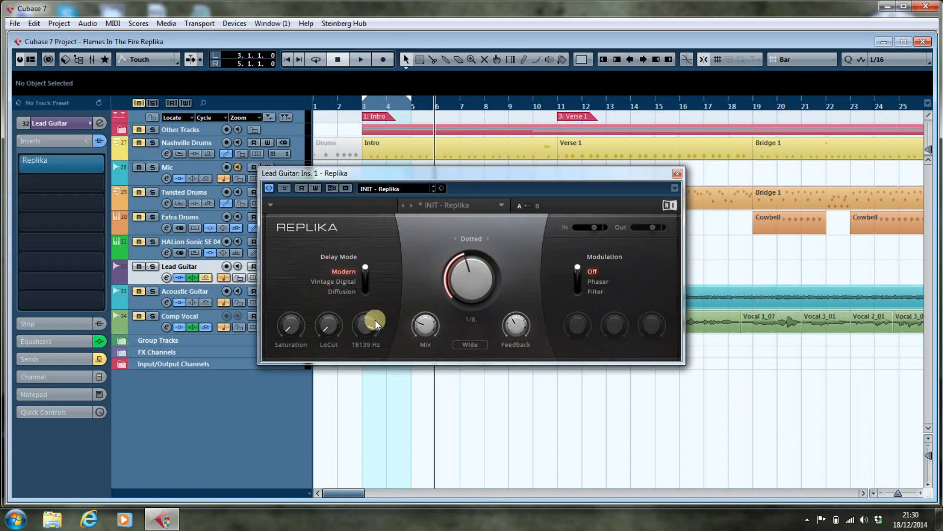
Step: Play the Lead Guitar from bar 3, bypassing and re-enabling Replika during playback to compare the sound, and stop
mouse_move(422, 335)
key(KP_1)
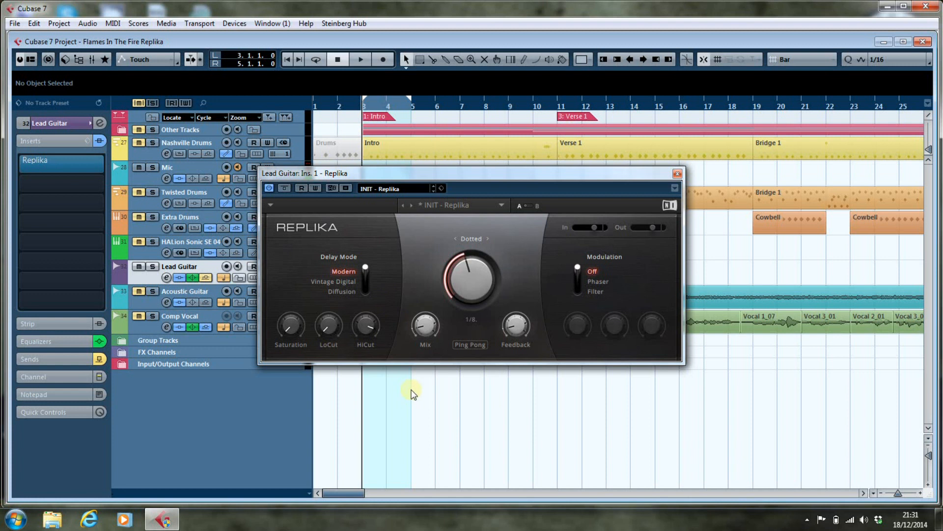
key(space)
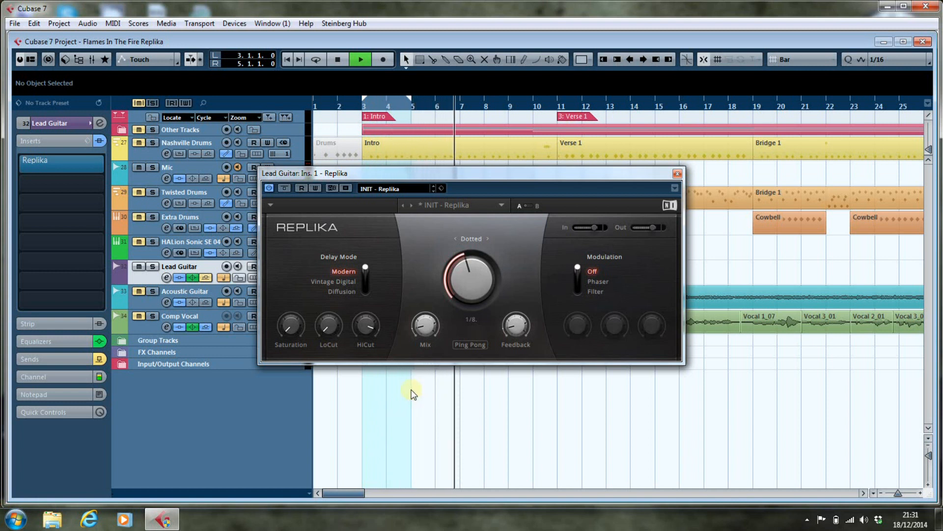
click(283, 188)
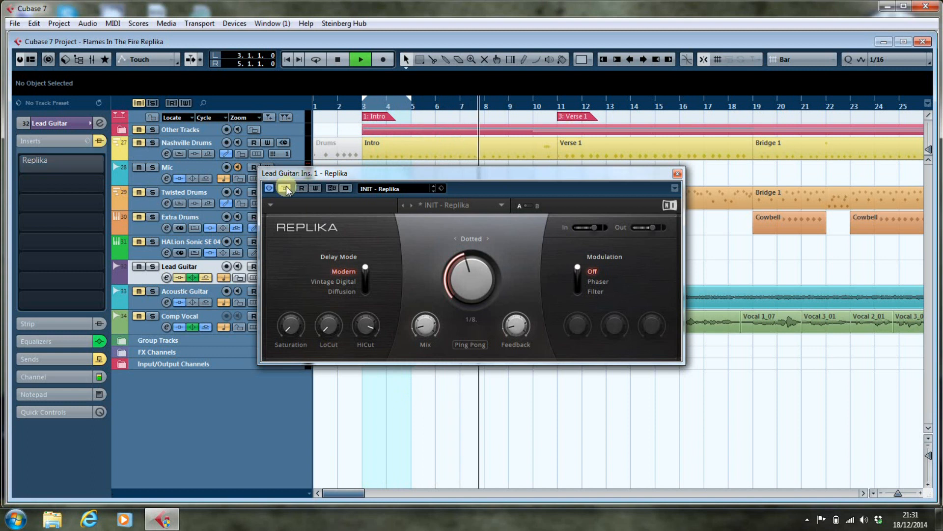
click(285, 190)
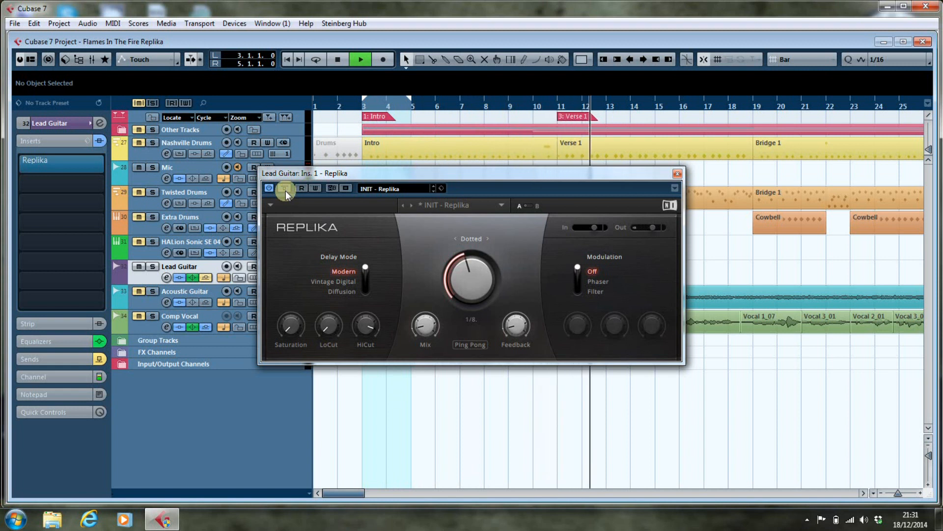
key(space)
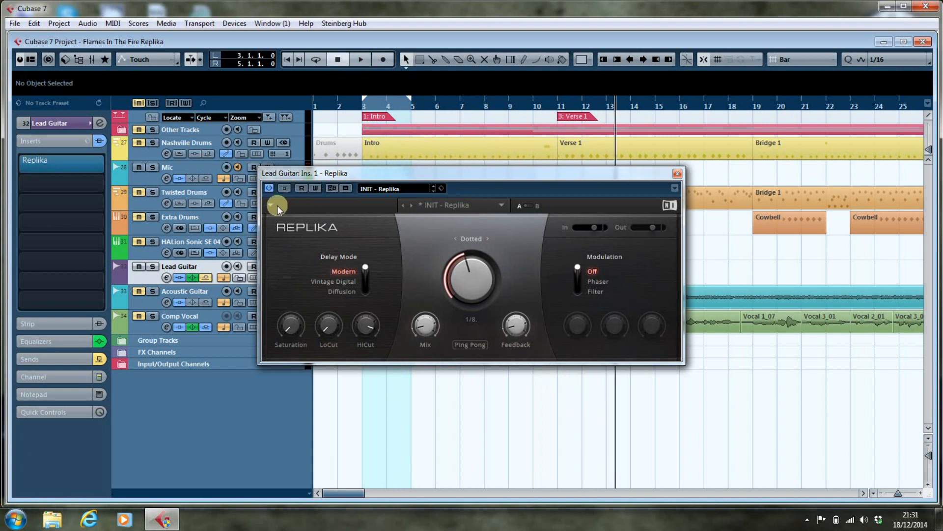
Step: Replay the Lead Guitar from bar 3 starting with Replika bypassed, switch the effect back in during playback, and stop
key(KP_1)
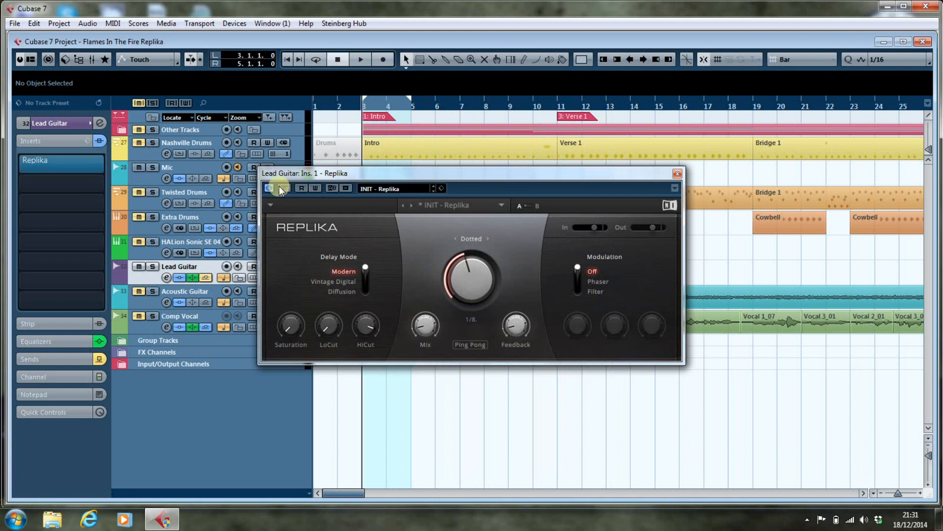
click(284, 188)
key(space)
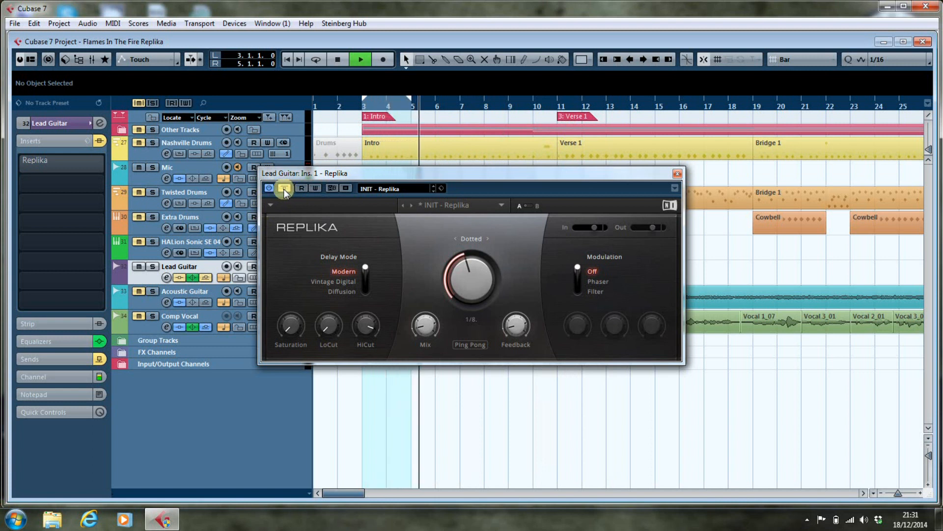
click(284, 189)
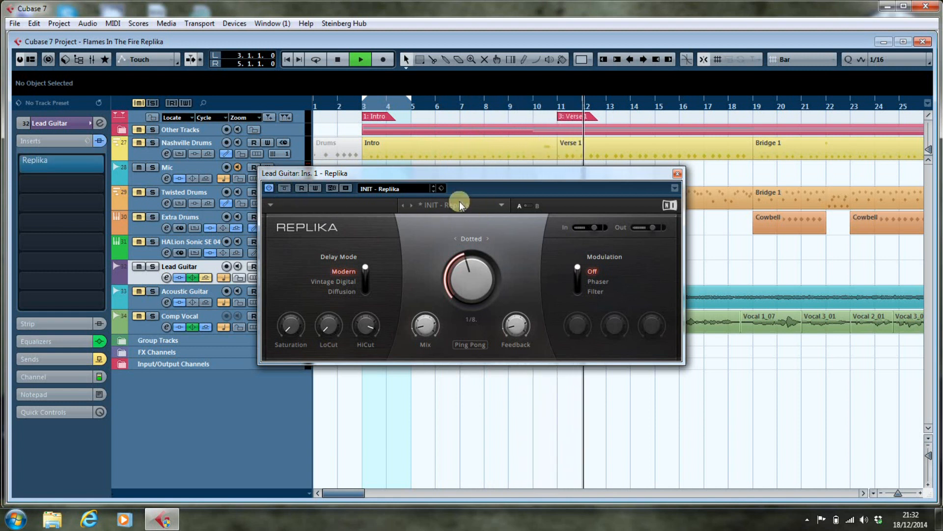
key(space)
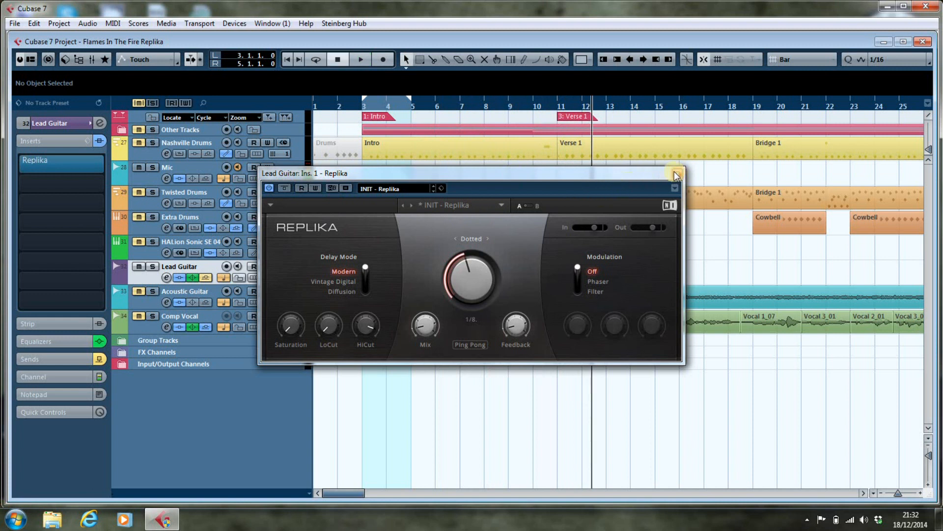
Step: Close the Lead Guitar's Replika, open the one on the HALion Sonic SE 04 track and move its window clear of the HALion clip
click(676, 174)
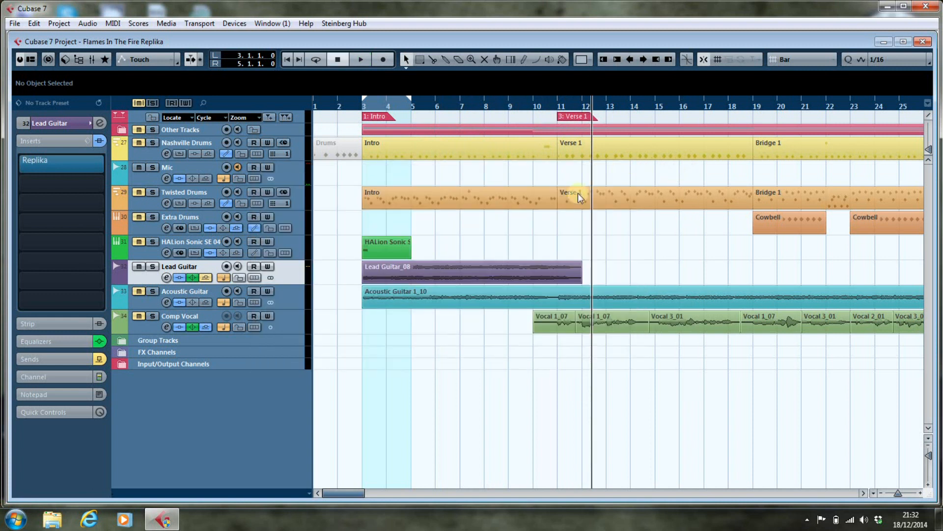
click(209, 246)
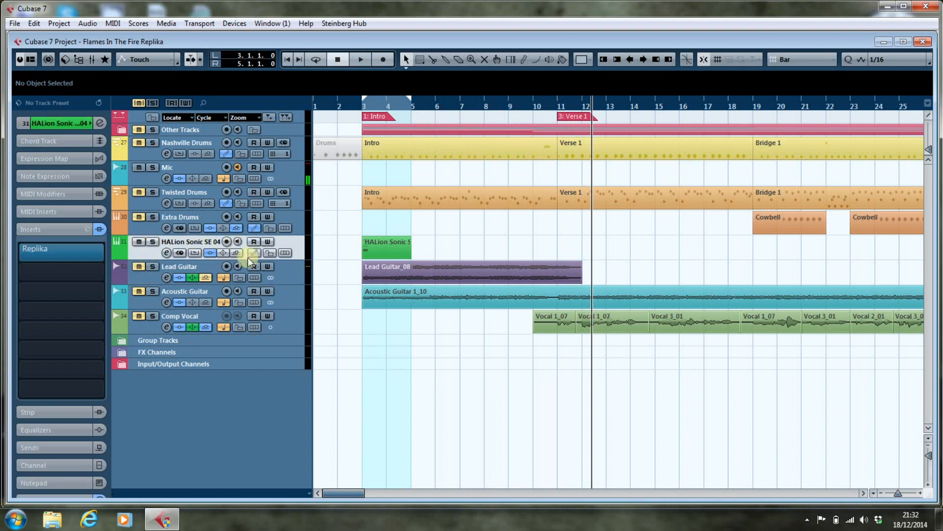
click(75, 249)
drag(413, 172, 604, 206)
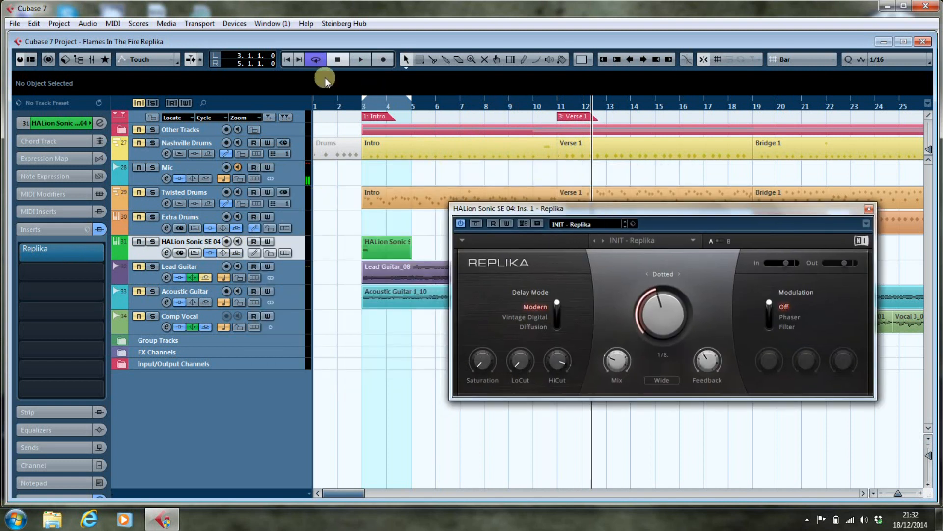
Step: Bypass Replika on the HALion Sonic SE 04 track, play the part dry from bar 3, and stop
key(KP_1)
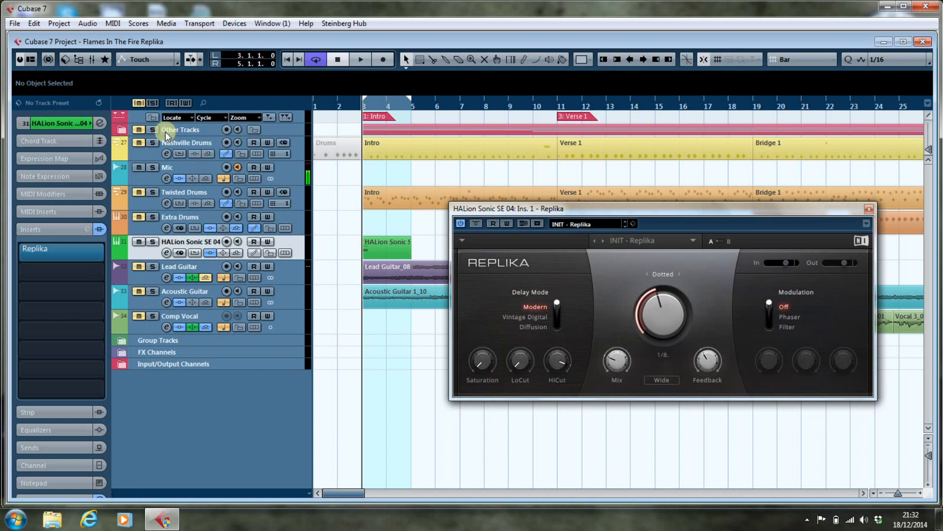
click(475, 224)
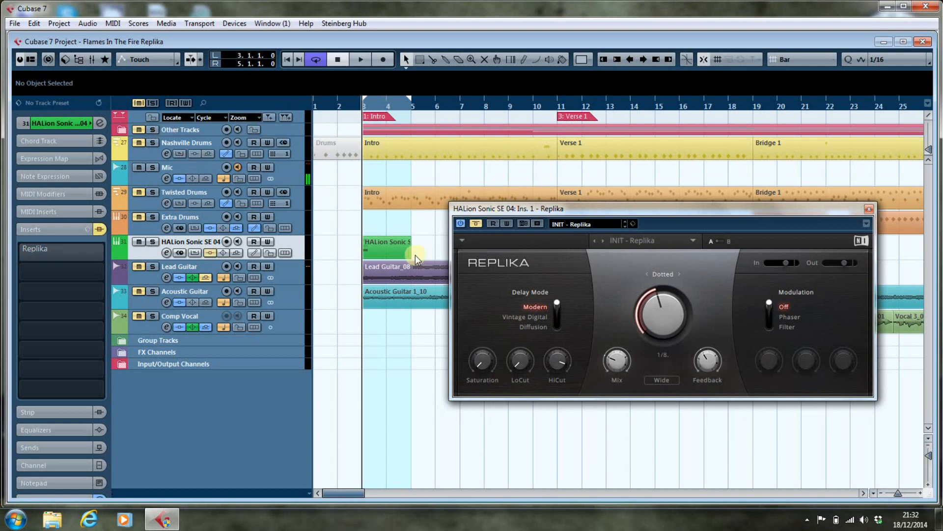
key(space)
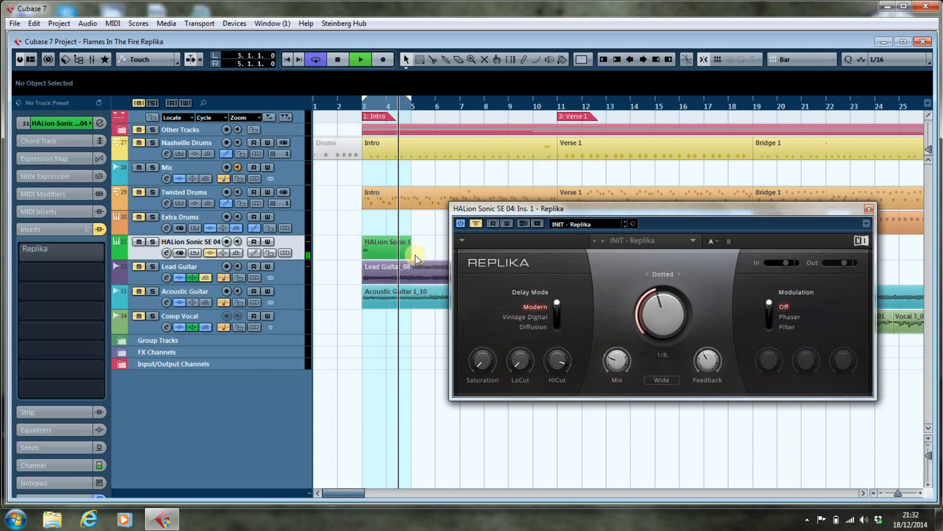
key(space)
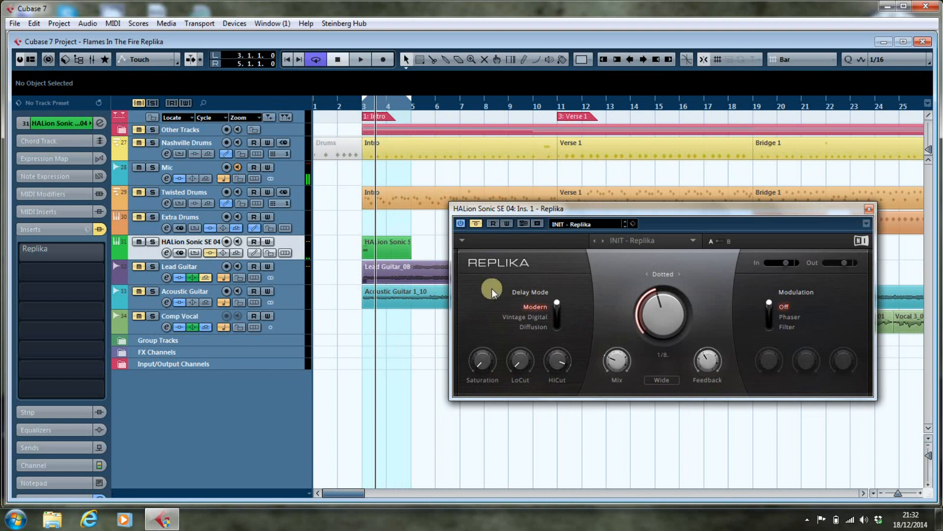
Step: Switch the HALion Sonic SE 04 Replika to Diffusion mode, re-enable it, and turn Amount and Movement down to minimum
click(559, 300)
click(558, 301)
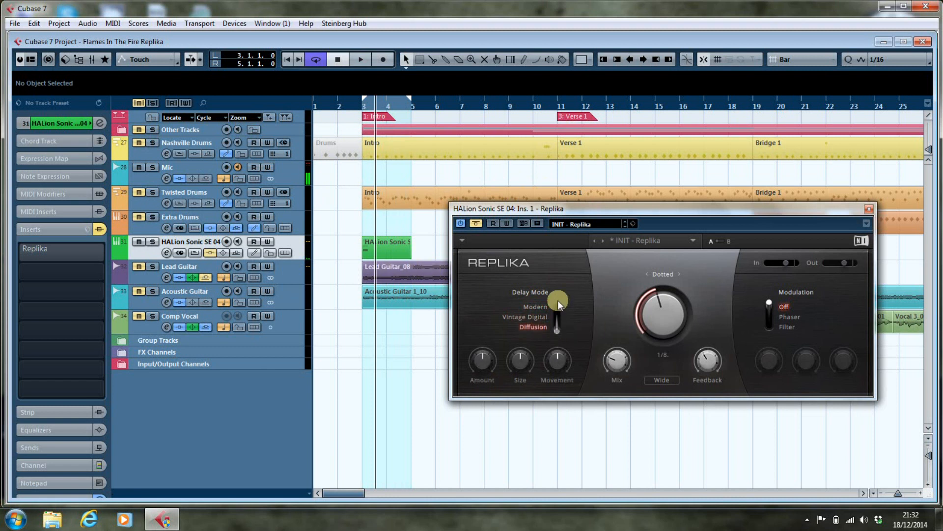
click(475, 224)
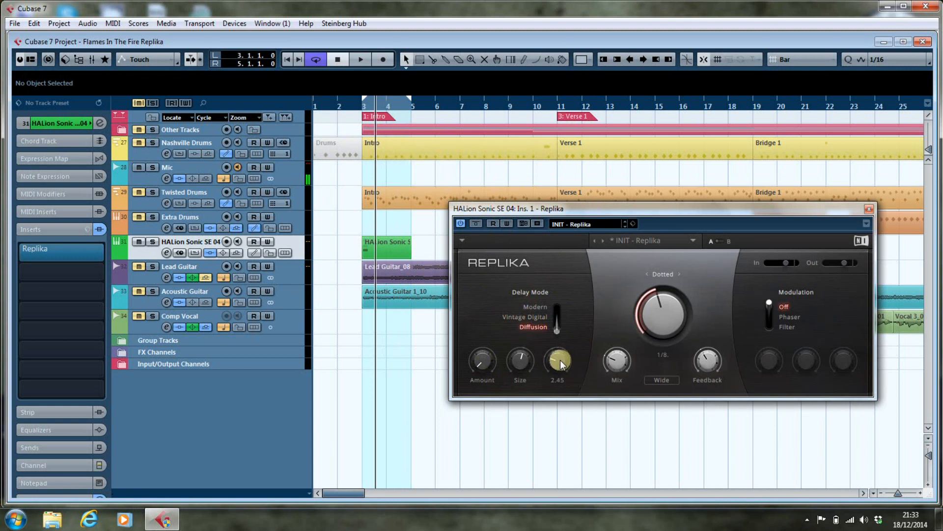
mouse_move(560, 360)
mouse_down()
mouse_move(558, 348)
mouse_move(570, 366)
mouse_up()
Step: Turn Replika's Mix fully wet, change the stereo mode from Wide to Ping Pong, and raise the Feedback
click(619, 362)
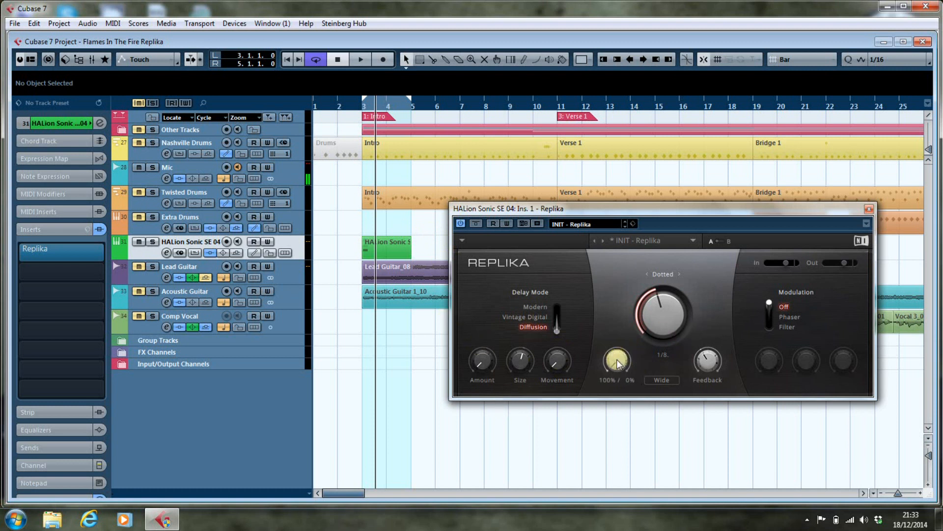
mouse_move(618, 364)
mouse_down()
mouse_move(616, 383)
mouse_move(620, 373)
mouse_up()
click(663, 380)
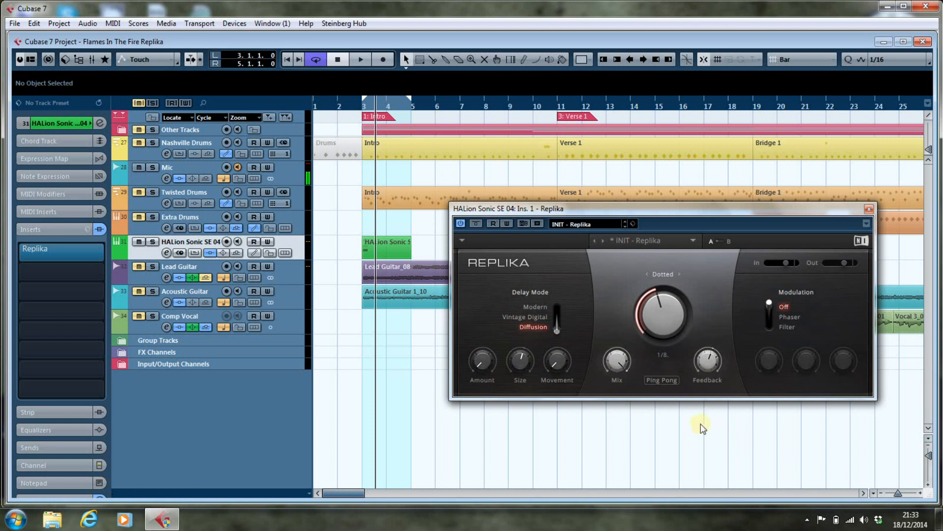
Step: Play the HALion Sonic part from bar 3 with the Diffusion Amount at 0%, and stop
key(space)
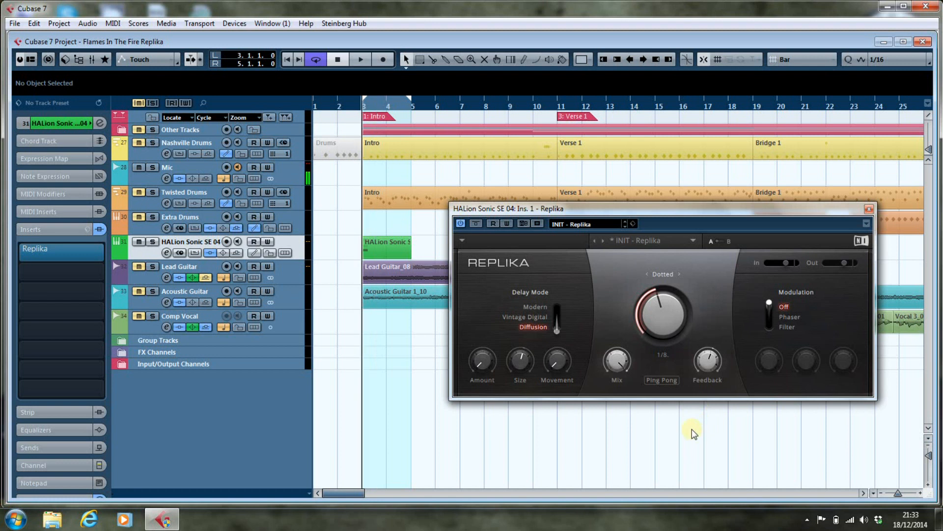
key(space)
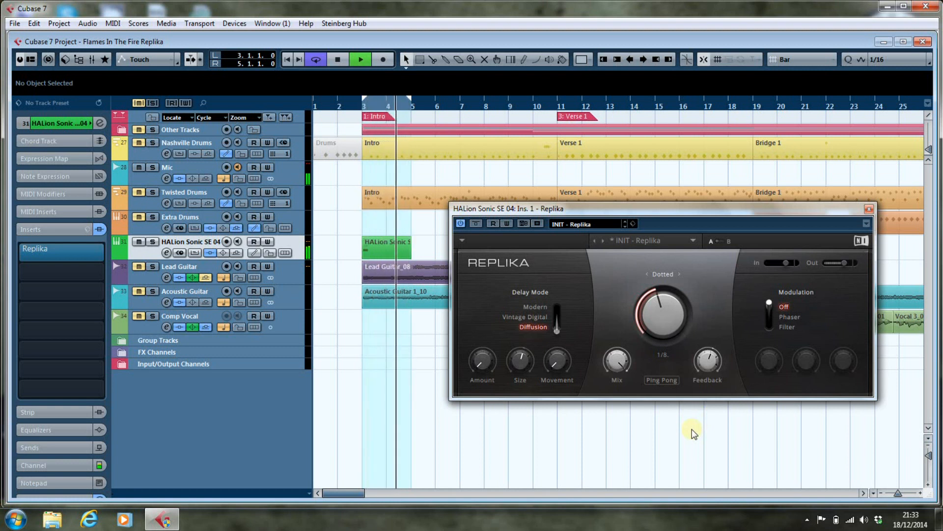
key(space)
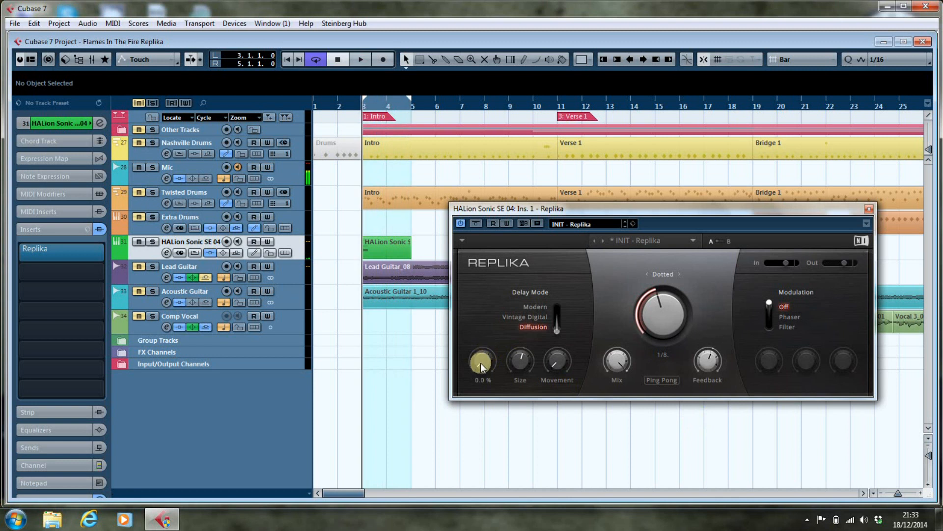
Step: Replay the HALion Sonic part while gradually raising the Diffusion Amount past 50%, and stop
key(space)
scroll(481, 362, up, 2)
scroll(481, 363, up, 14)
scroll(481, 362, up, 9)
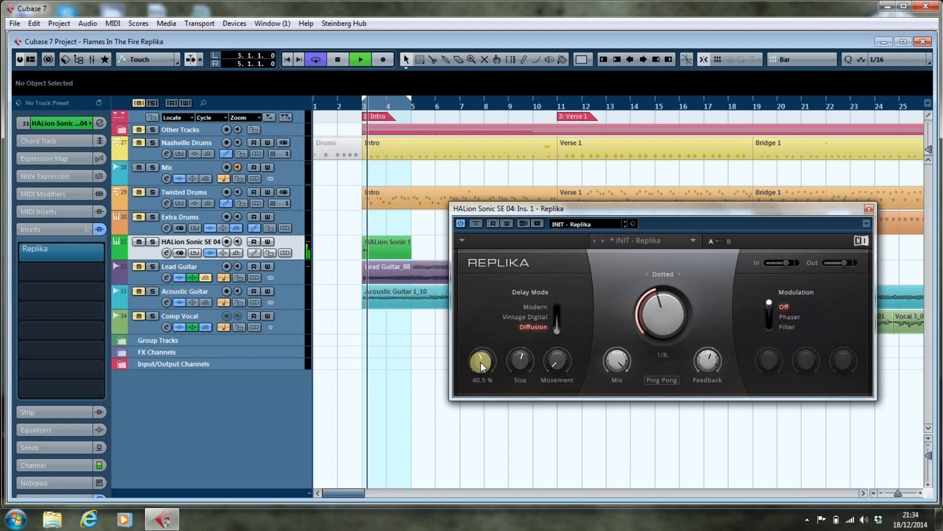
scroll(480, 363, up, 1)
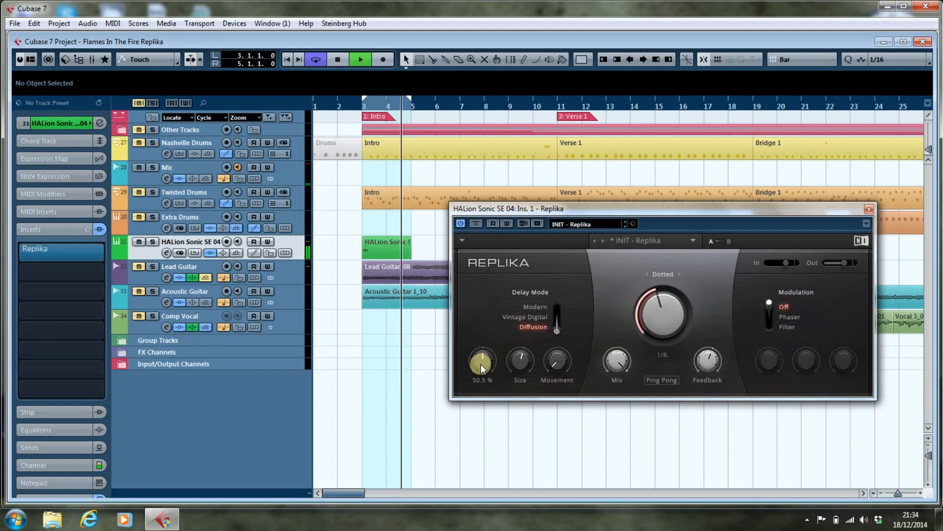
scroll(480, 363, up, 8)
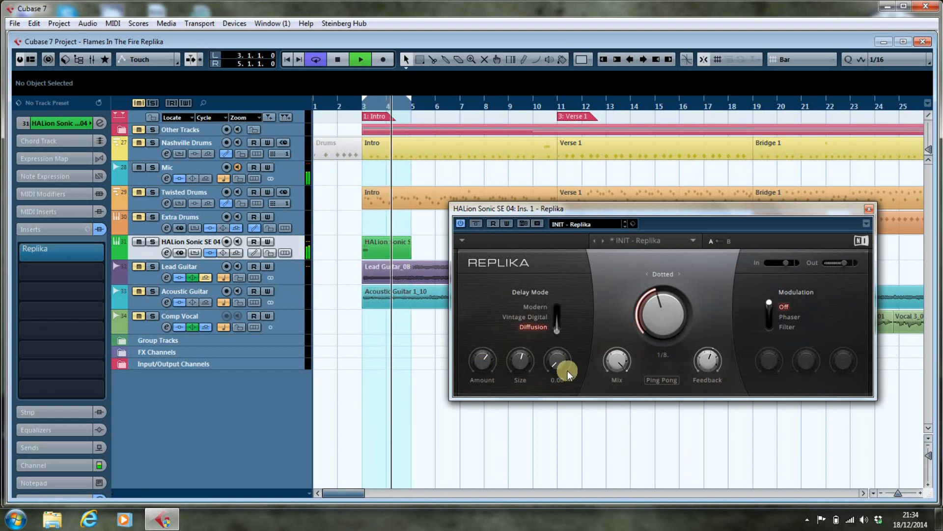
key(space)
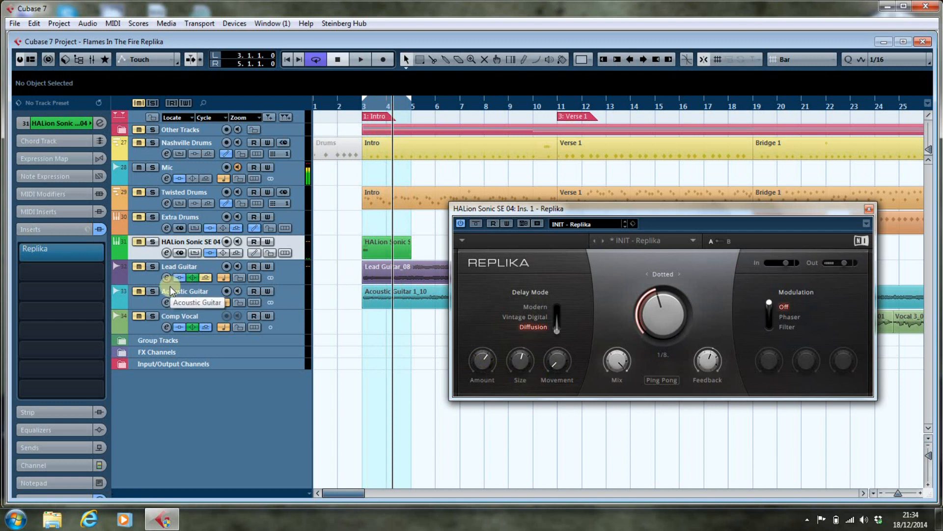
Step: Select the Comp Vocal track, close the HALion Sonic's Replika, and open the Replika inserted on the vocal
click(175, 317)
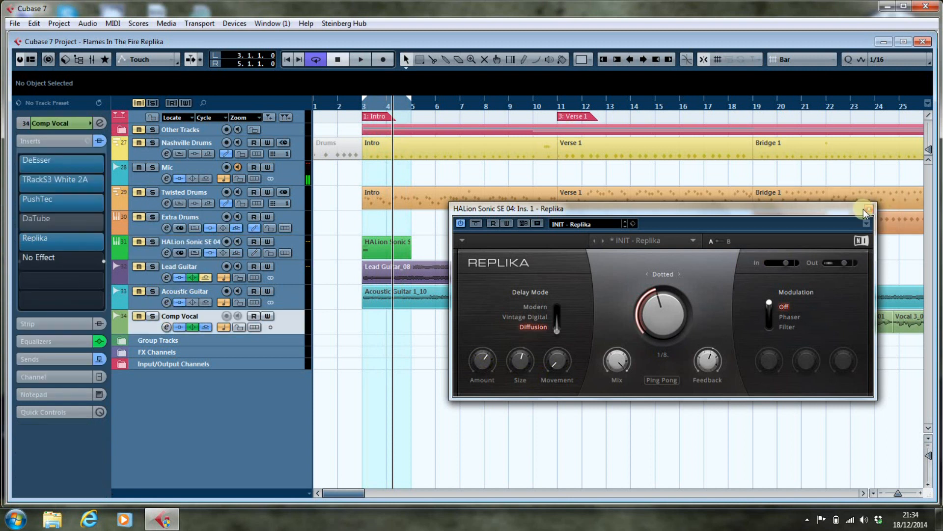
click(868, 210)
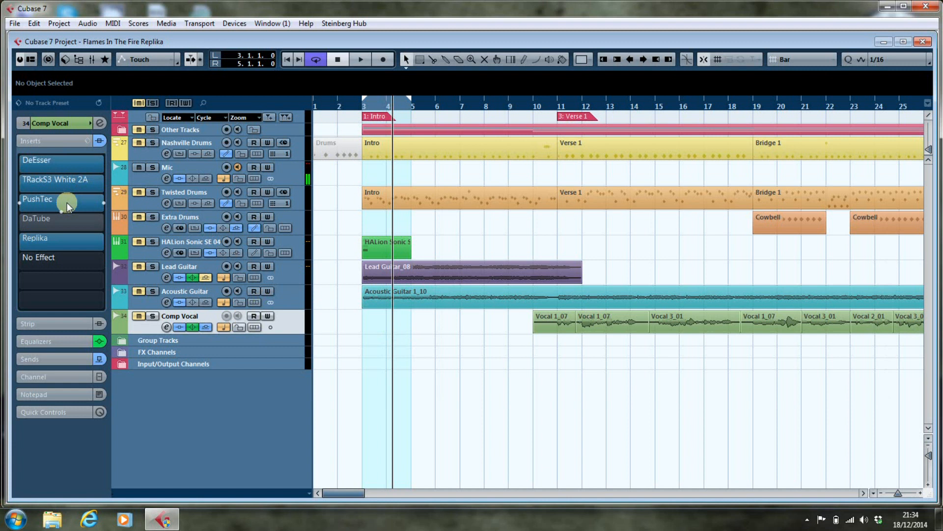
click(64, 239)
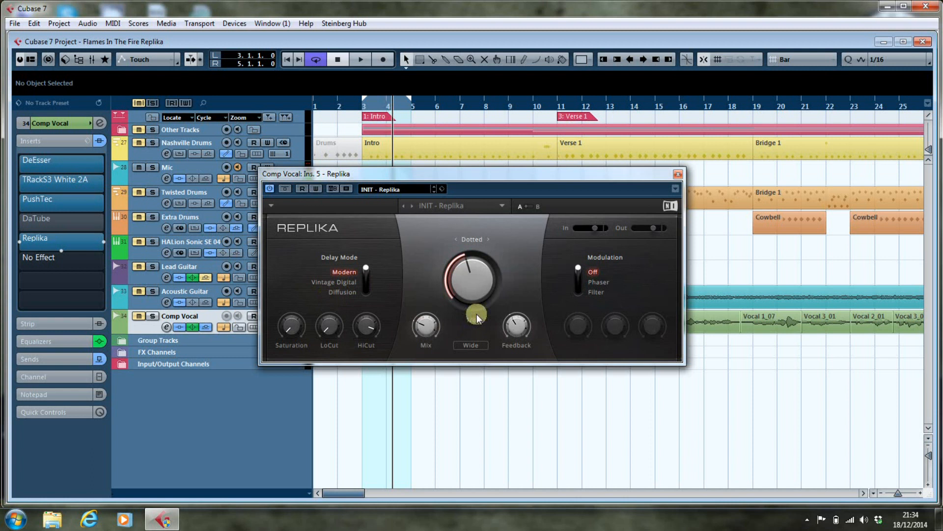
Step: Switch the vocal Replika's delay time to milliseconds, set it to 56 ms, and lower the Mix to 80% / 20%
click(466, 238)
click(471, 240)
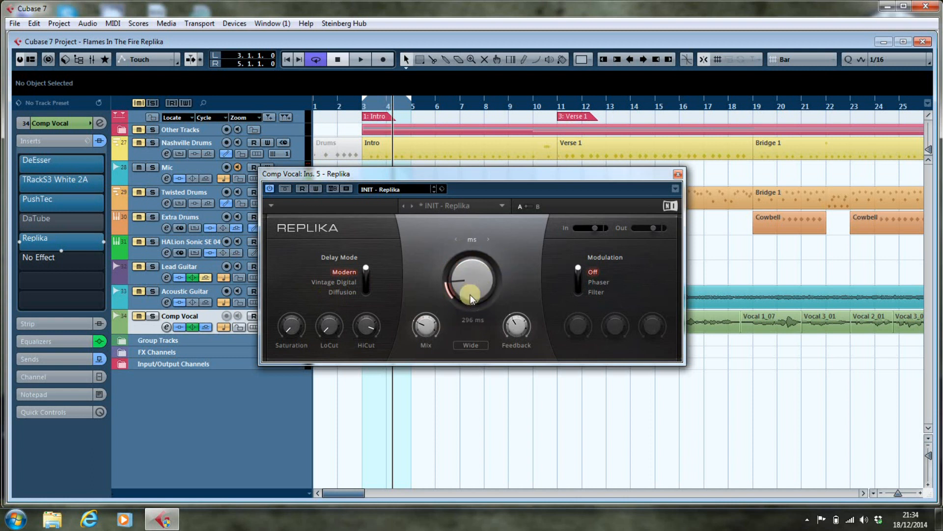
scroll(470, 285, down, 3)
scroll(471, 285, down, 5)
scroll(471, 284, up, 1)
scroll(432, 328, up, 5)
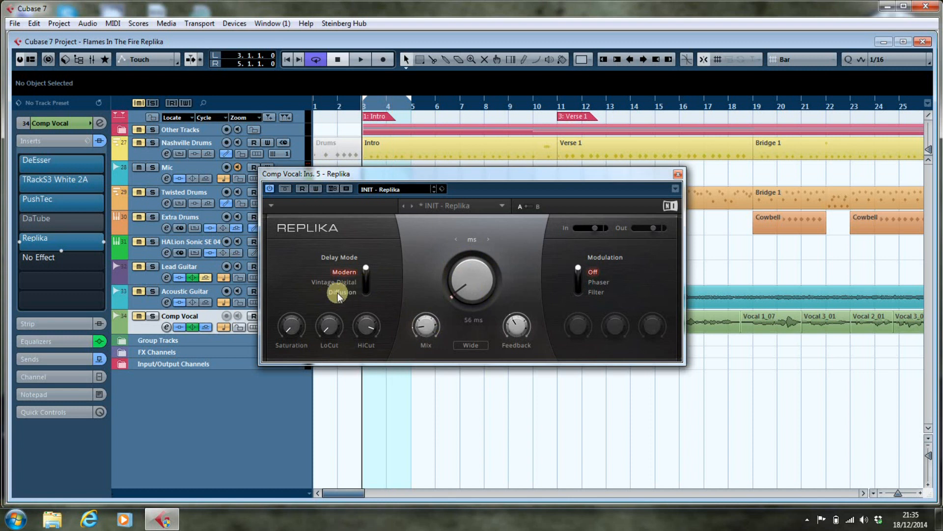
Step: Bypass the vocal Replika, move its window clear of the vocal clips, and place the playhead at bar 11 with cycling off
click(285, 188)
drag(445, 180, 332, 123)
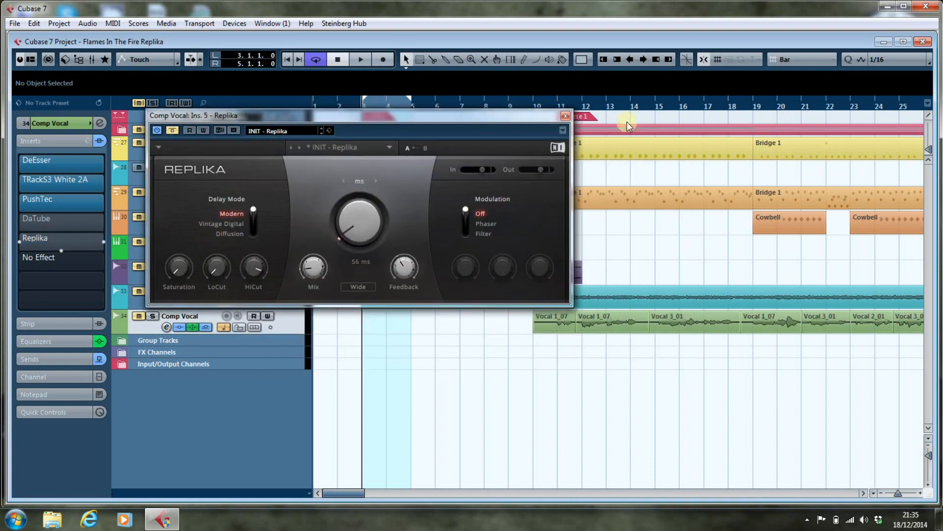
drag(534, 114, 541, 211)
click(541, 101)
drag(477, 217, 574, 87)
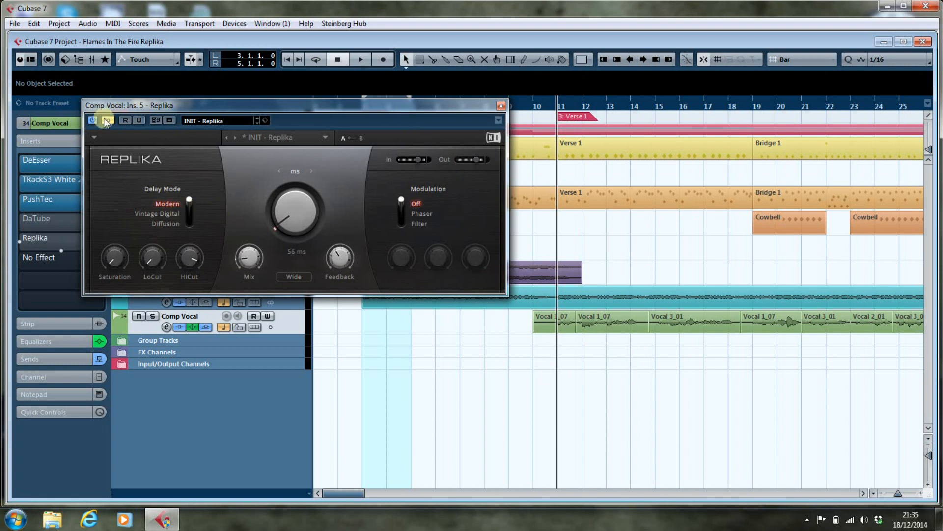
Step: Play the Comp Vocal from bar 11, re-enable Replika, reduce its Mix to 88% / 12% during playback, and stop
click(361, 59)
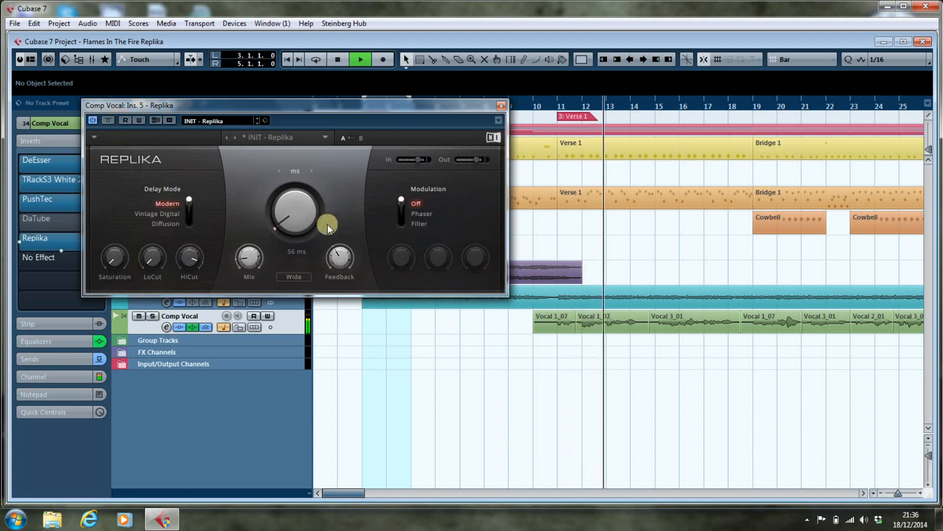
mouse_move(250, 261)
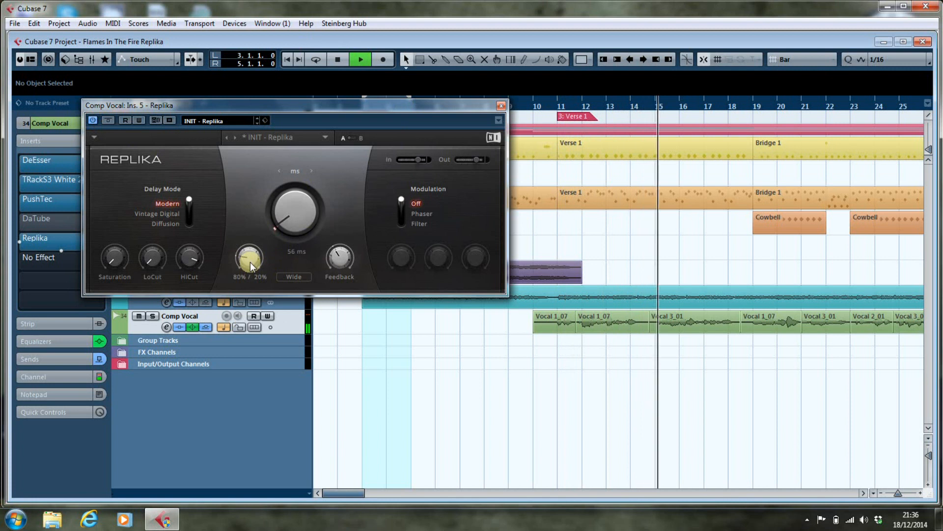
drag(250, 262, 250, 262)
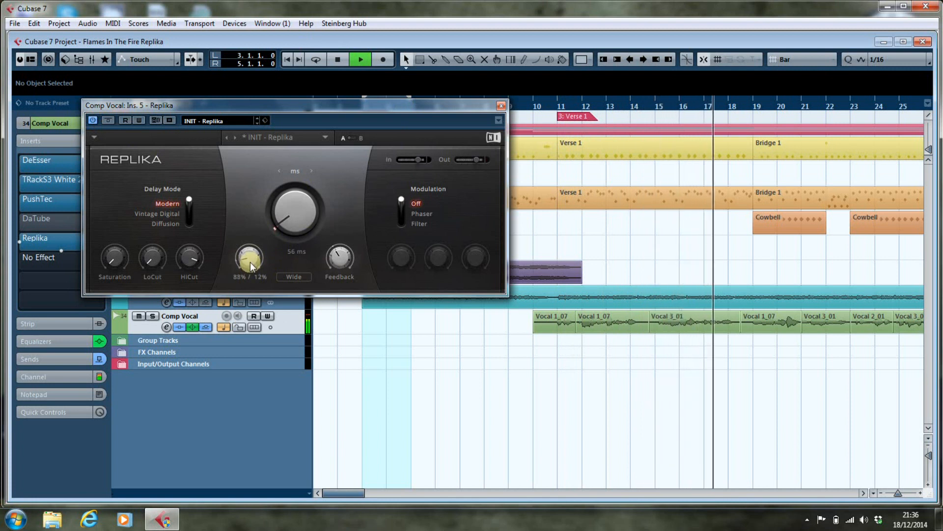
click(338, 59)
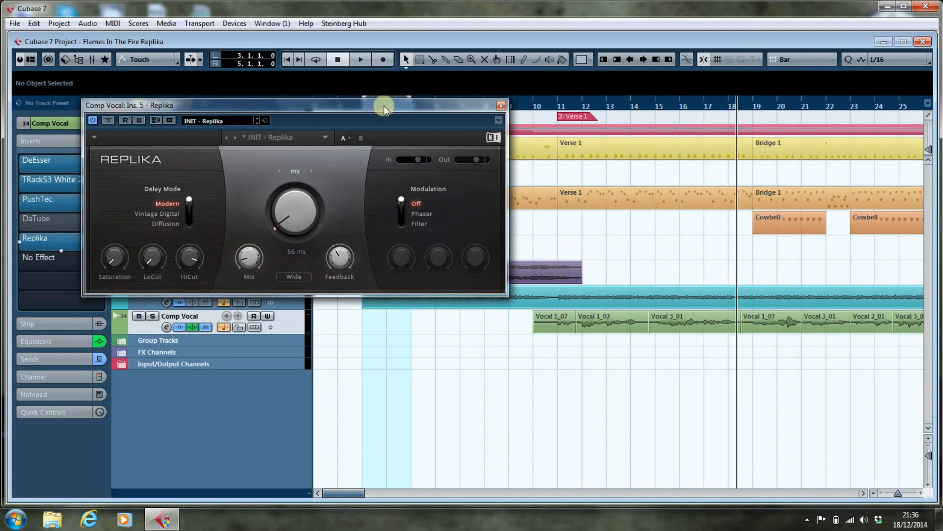
Step: Close the vocal's Replika, mute Comp Vocal and unmute Acoustic Guitar, and return the playhead to bar 3
drag(487, 108, 714, 82)
click(742, 80)
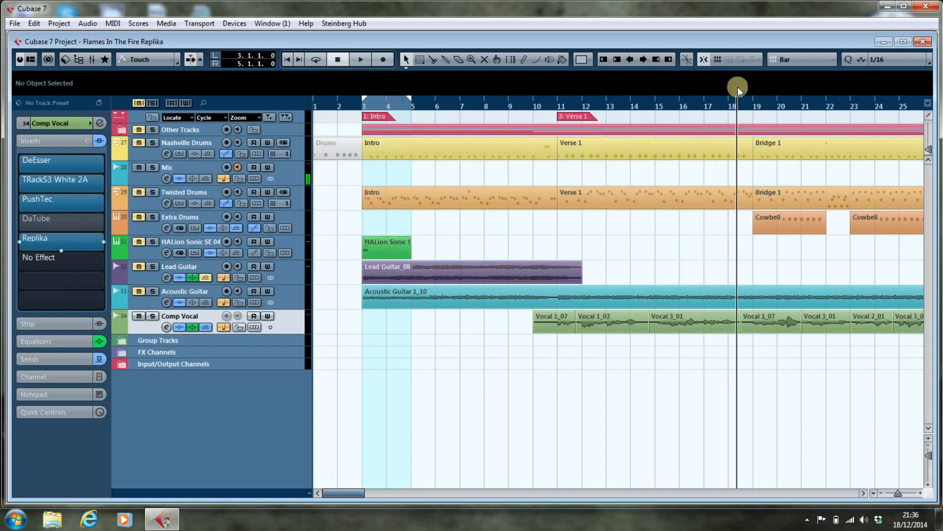
click(216, 303)
click(139, 316)
click(139, 292)
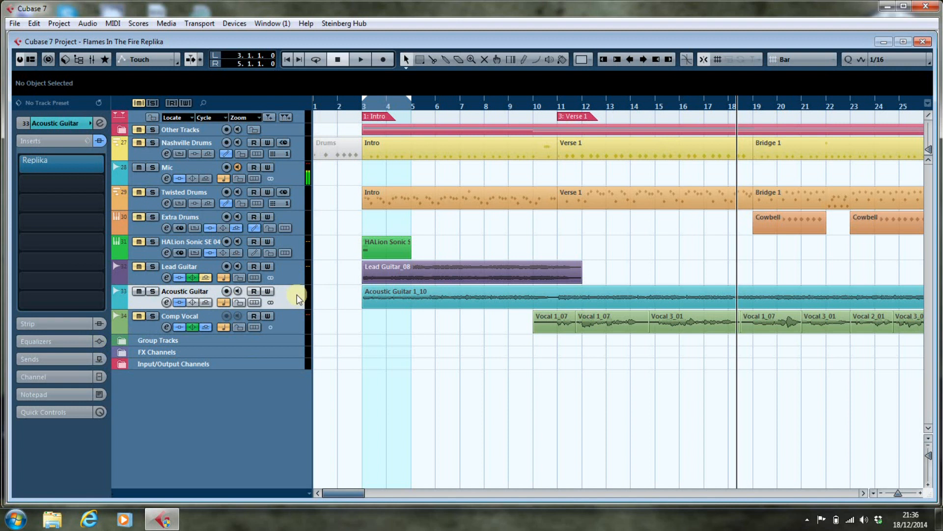
key(KP_1)
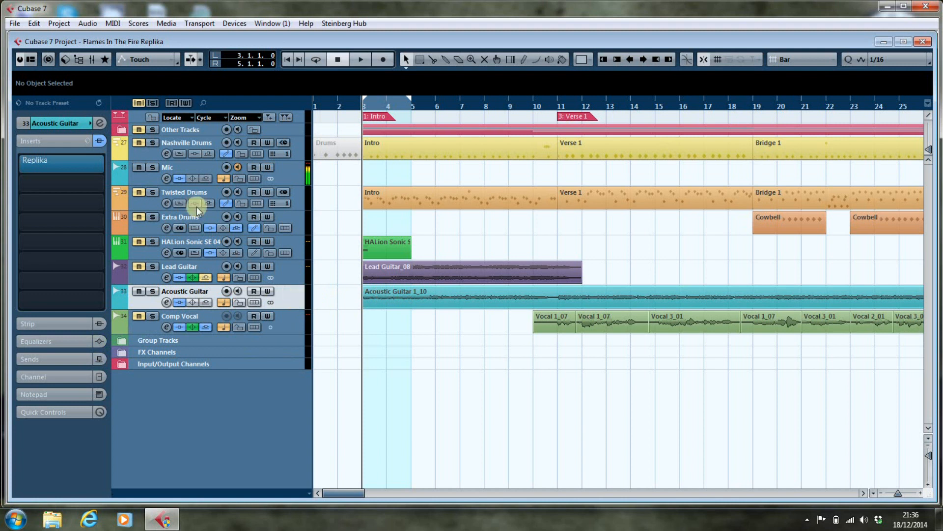
Step: Open the Acoustic Guitar's Replika and set a 5 ms delay time with an 80% / 20% Mix and lower Feedback
click(86, 163)
drag(415, 186, 538, 92)
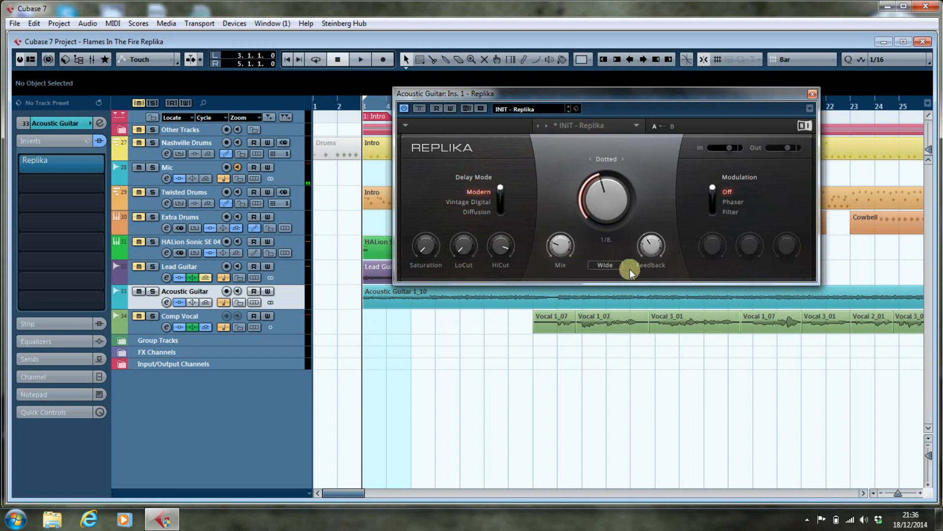
click(604, 159)
click(604, 158)
scroll(614, 202, down, 1)
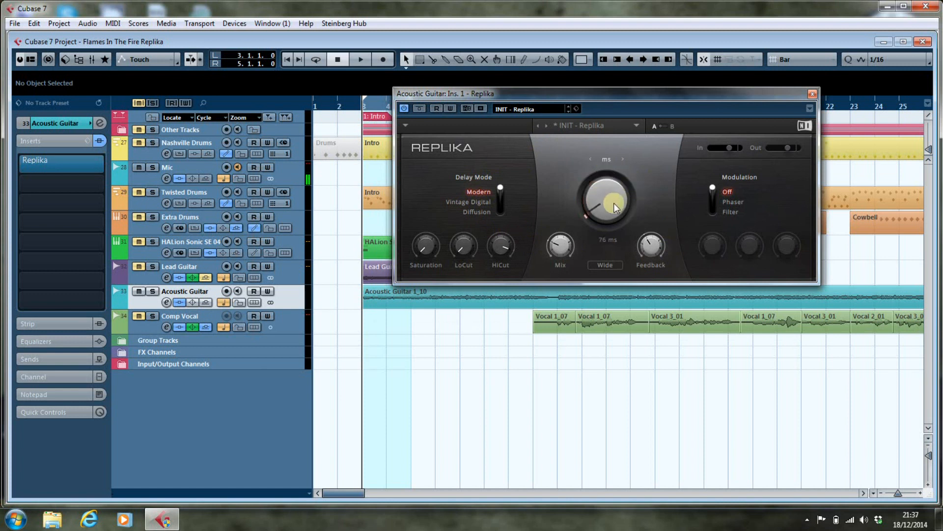
scroll(614, 202, up, 1)
Step: Play the Acoustic Guitar from bar 3, bypassing and re-enabling Replika during playback to compare the sound, and stop
click(419, 108)
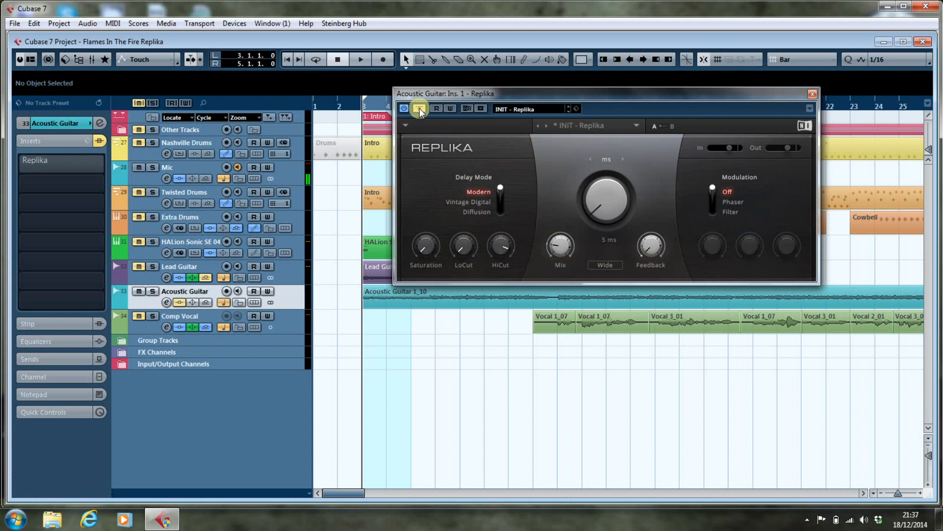
click(419, 108)
key(space)
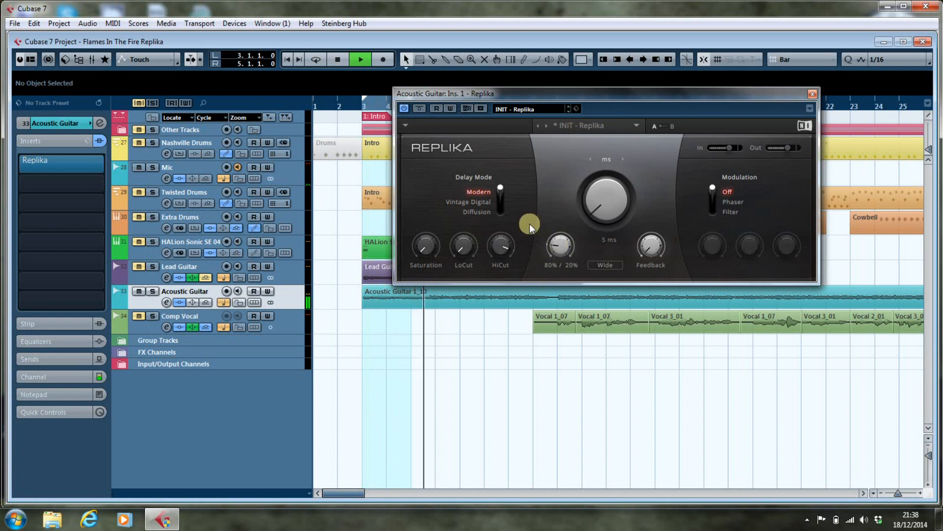
click(418, 107)
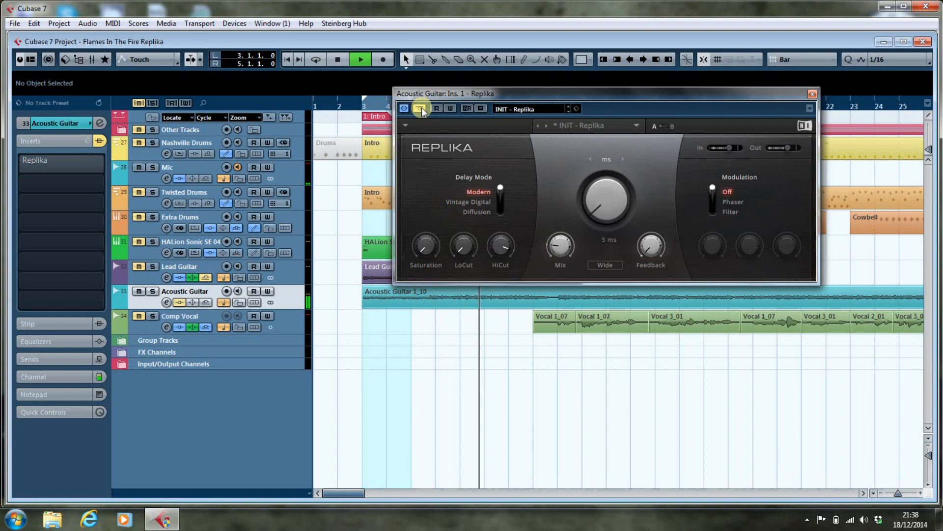
click(422, 107)
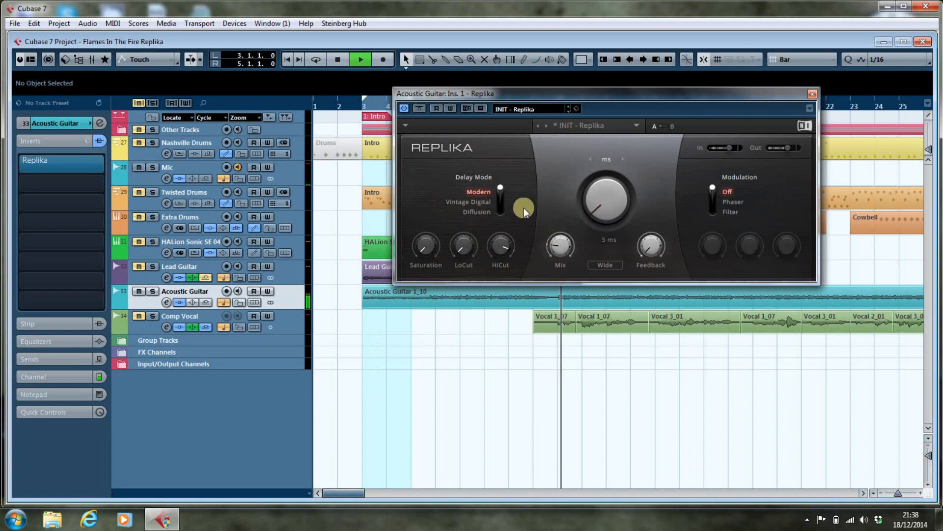
mouse_move(576, 243)
key(space)
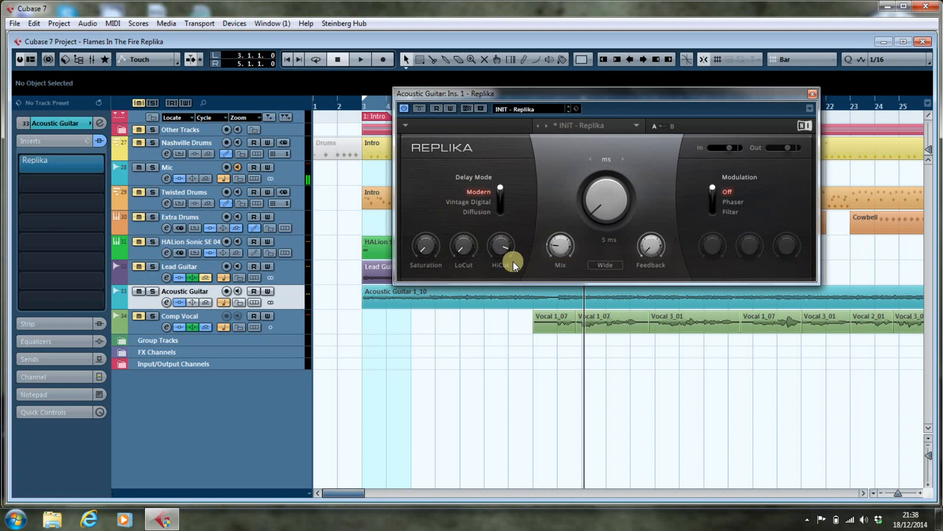
Step: Close the Acoustic Guitar's Replika and open the one inserted on the Extra Drums track
click(813, 94)
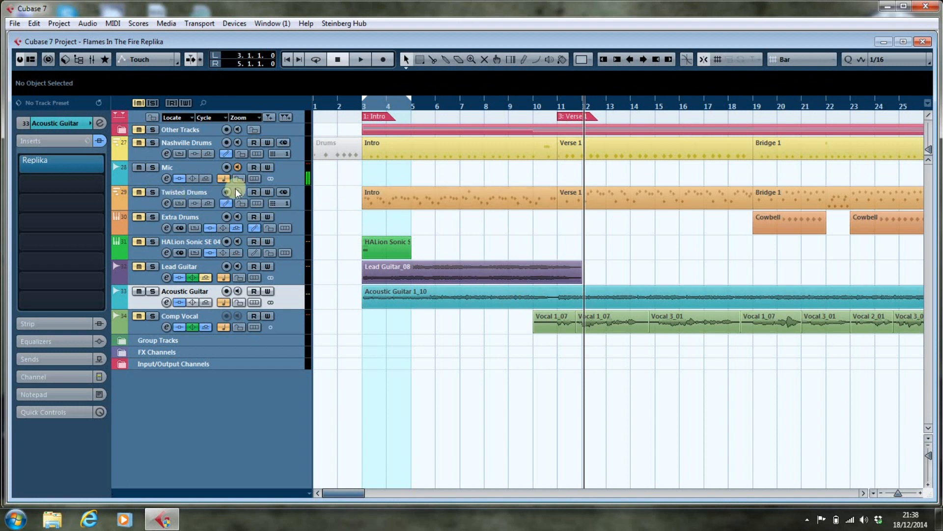
click(200, 219)
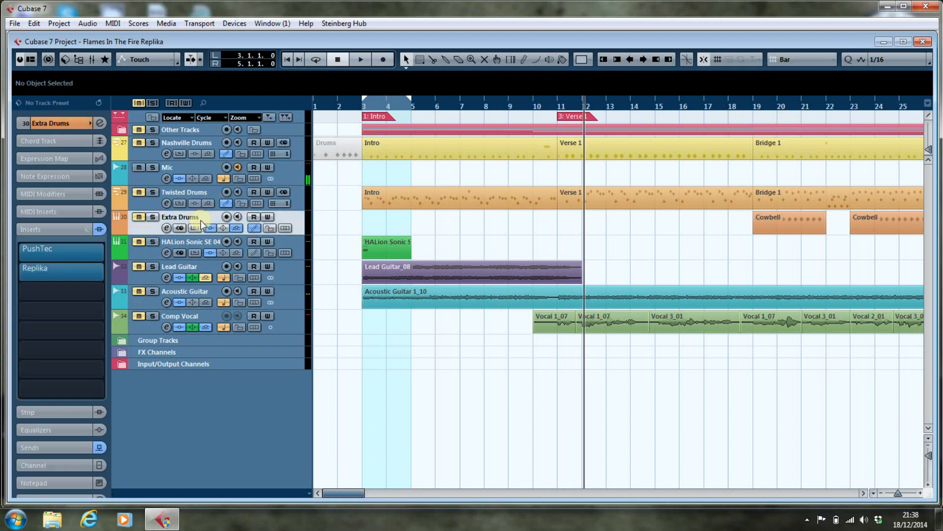
click(63, 270)
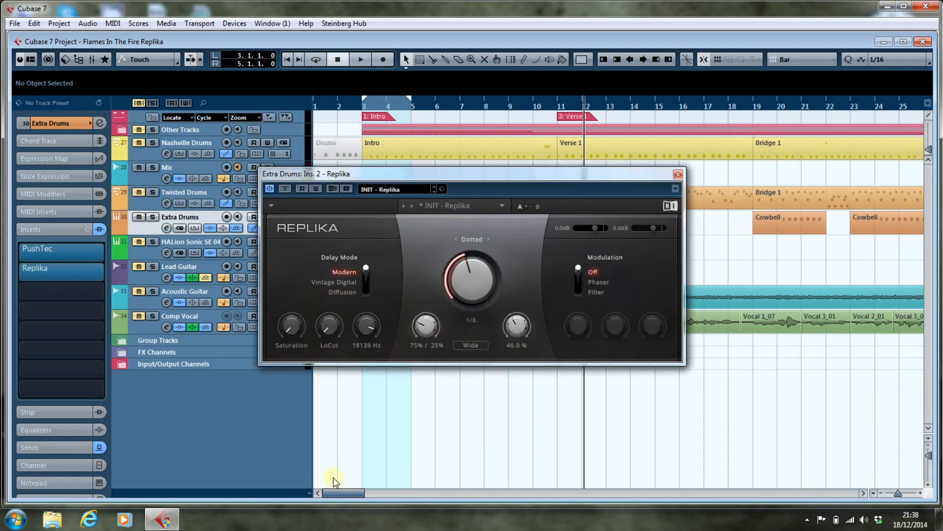
Step: Set the playhead to bar 104, close the Extra Drums' Replika and play the unsoloed passage across the Roto Tom part
drag(352, 494, 486, 525)
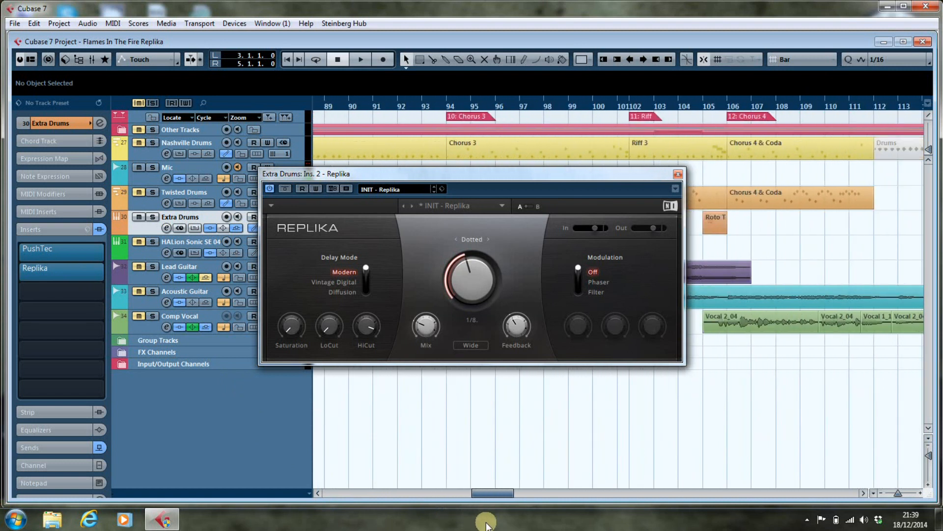
click(679, 96)
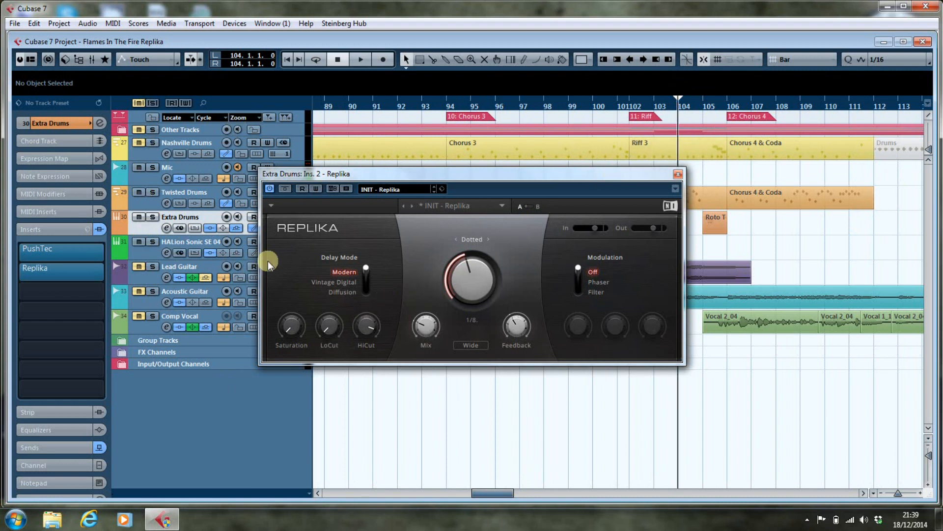
click(78, 266)
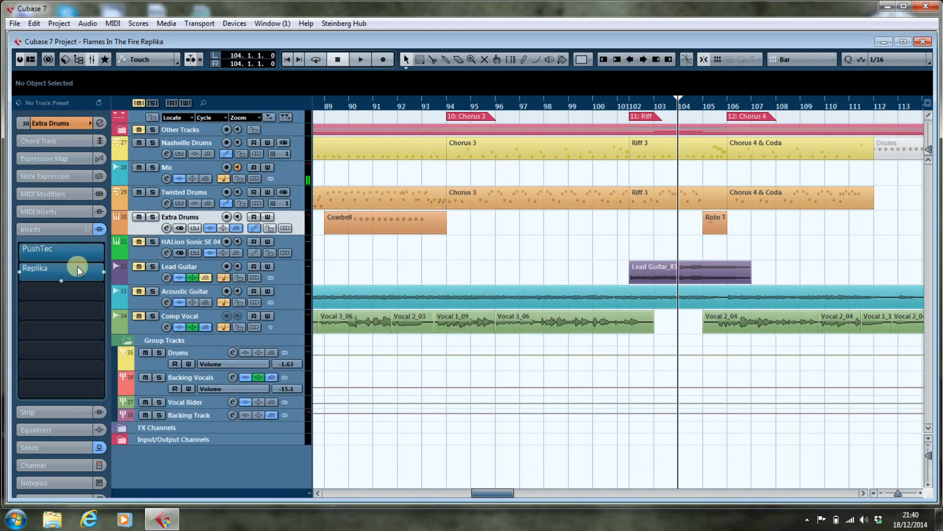
key(space)
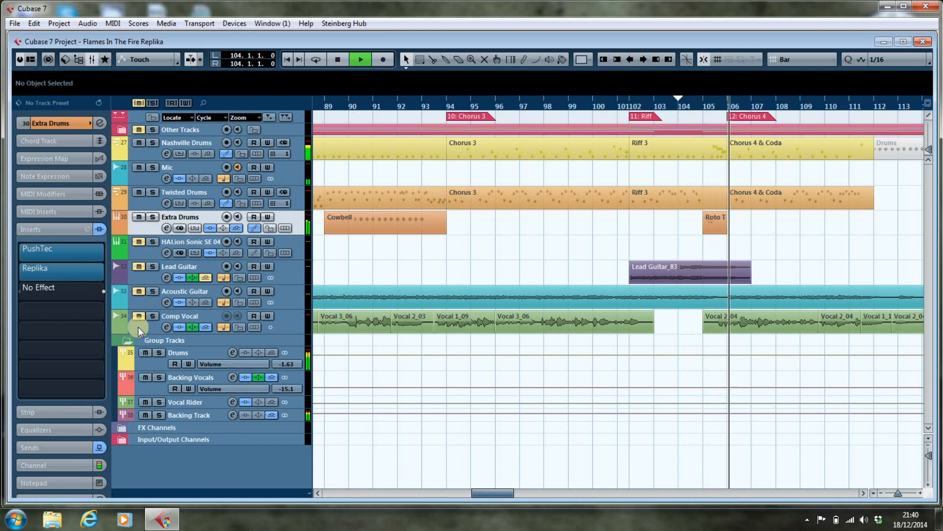
key(space)
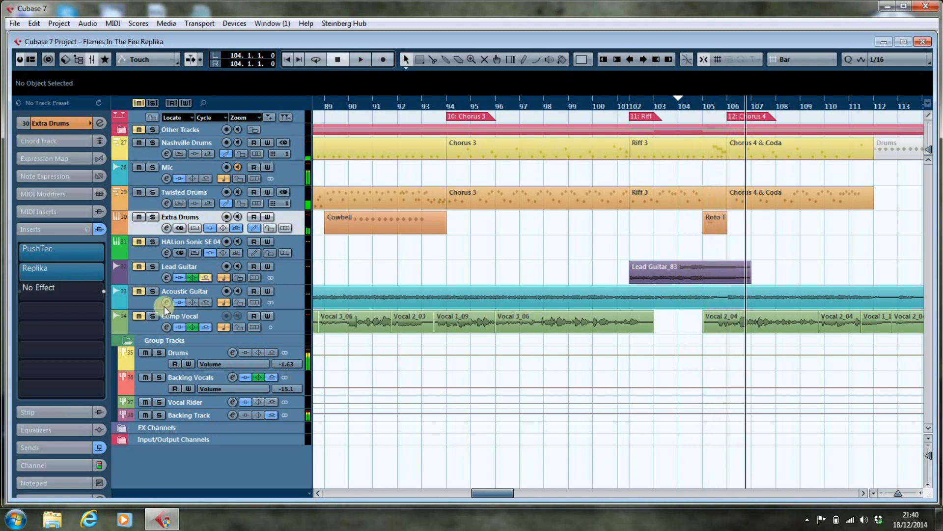
Step: Return to bar 104 and play Extra Drums soloed with Replika bypassed, then stop and remove the solo
key(KP_1)
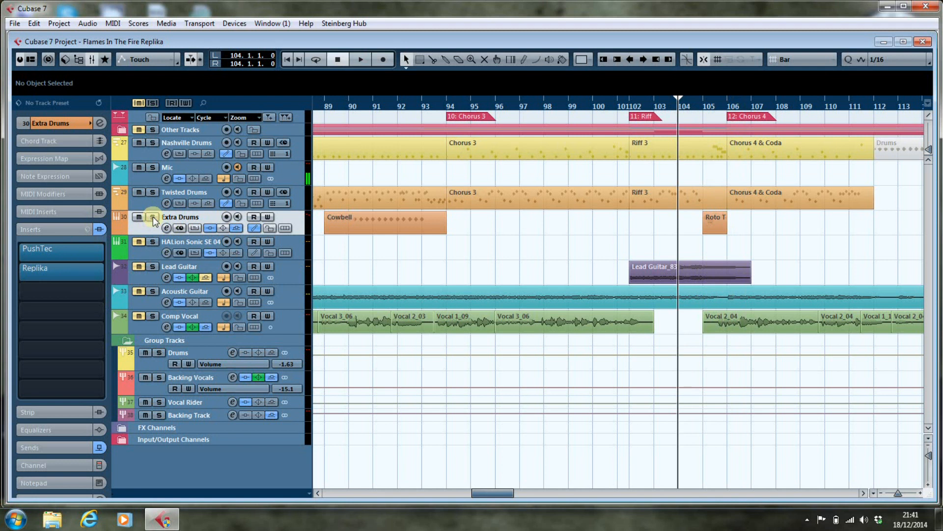
click(152, 216)
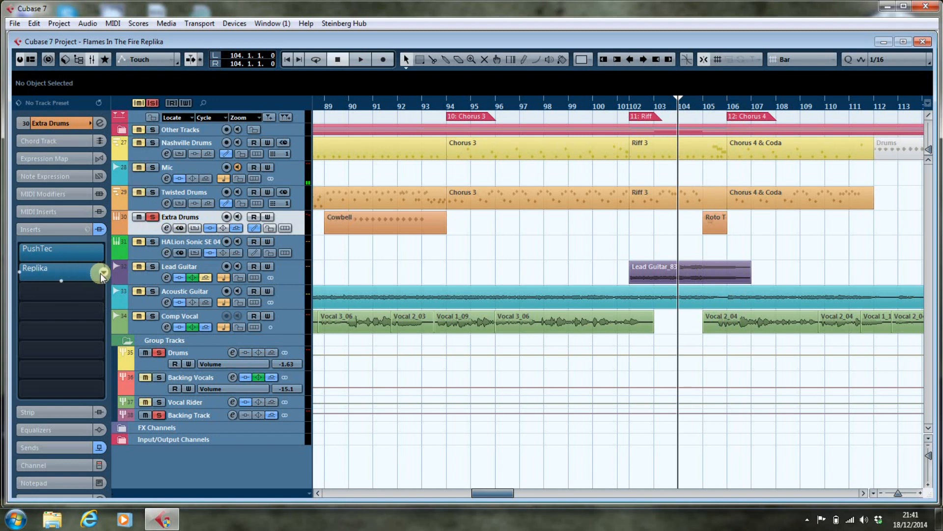
click(20, 272)
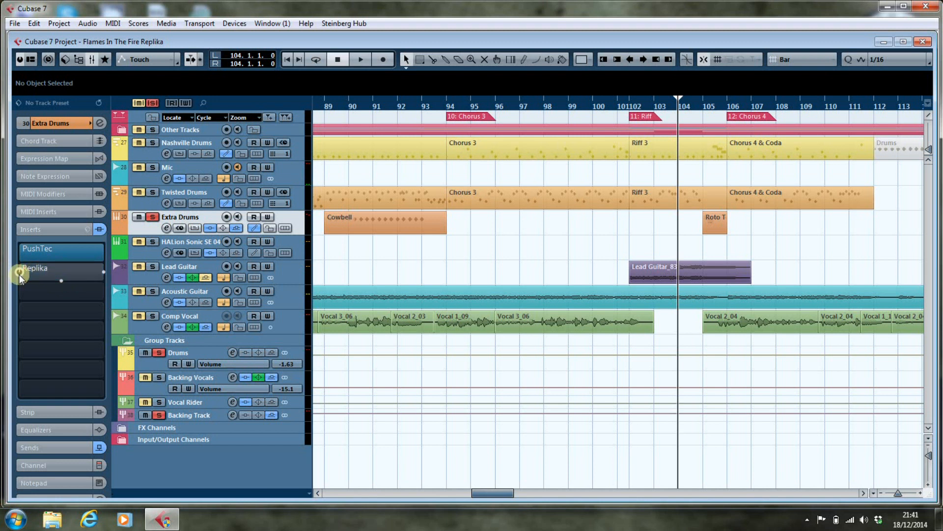
key(space)
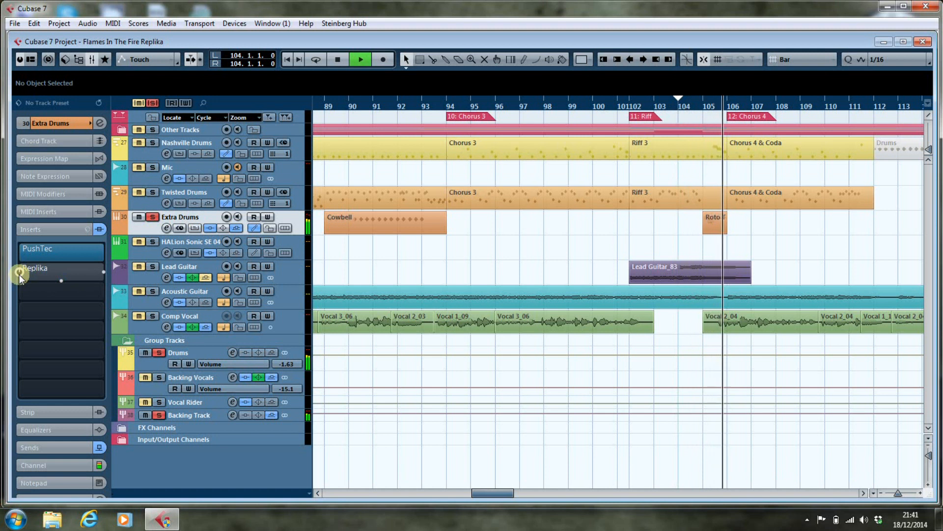
key(space)
click(153, 222)
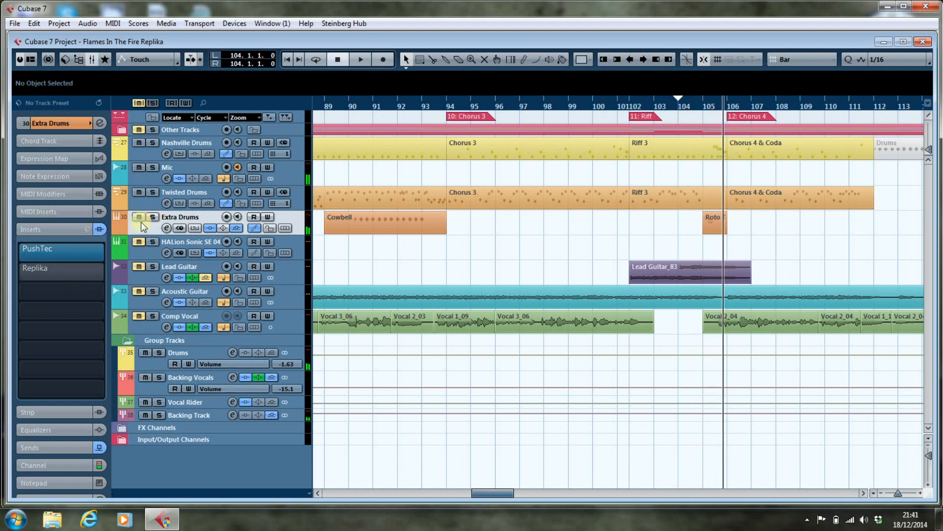
Step: Re-enable and open the Extra Drums' Replika, set its Delay Mode to Diffusion and raise the Mix
click(74, 271)
click(22, 269)
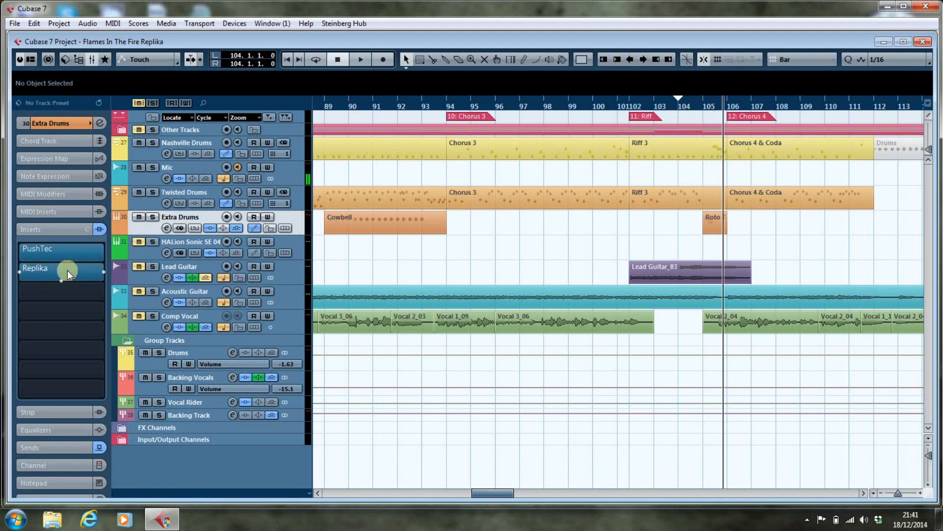
click(67, 270)
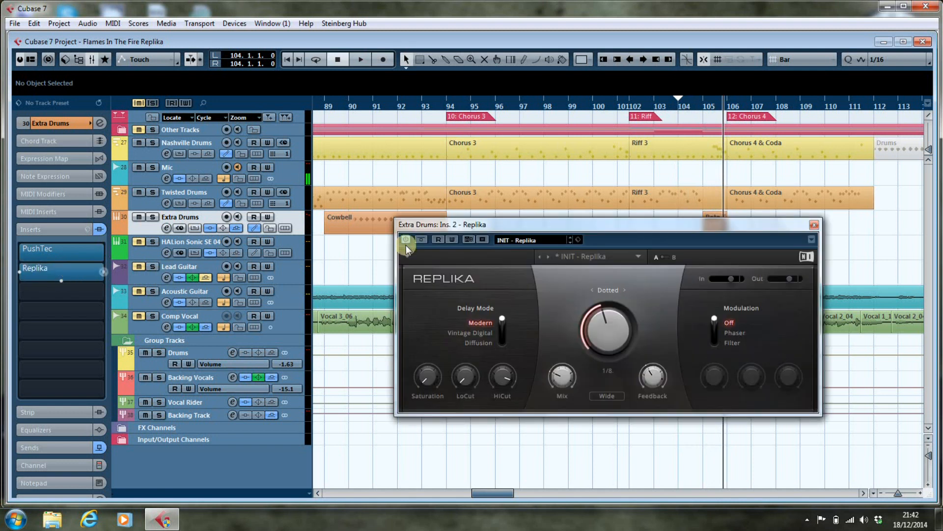
drag(539, 226, 400, 151)
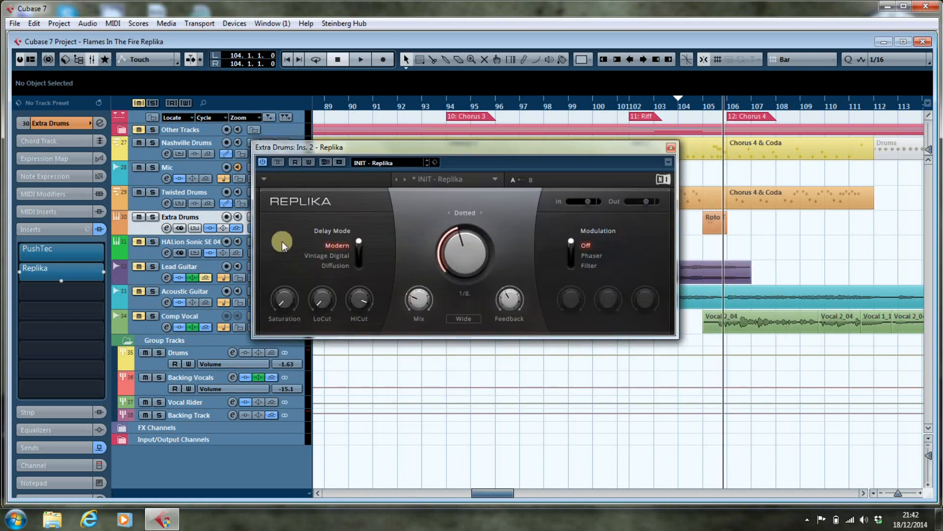
click(360, 242)
click(359, 242)
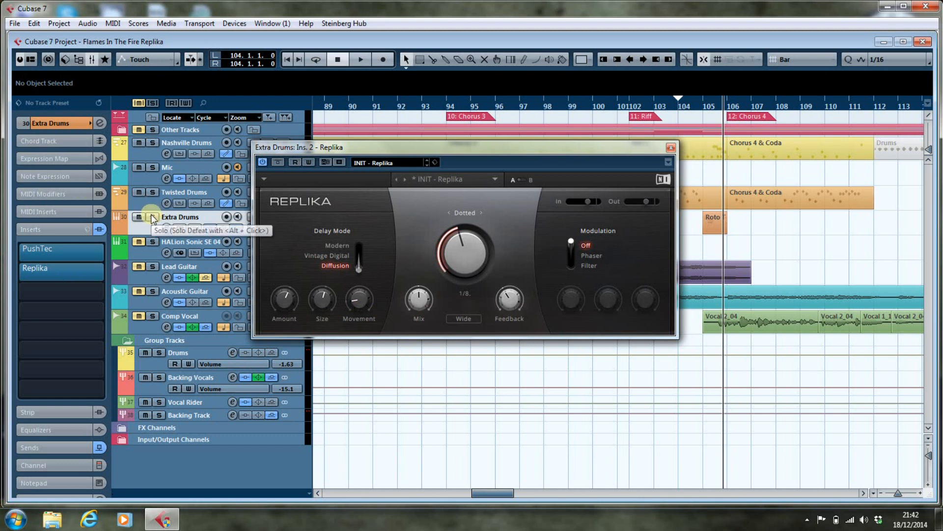
Step: Play Extra Drums soloed from bar 104 with the Diffusion delay active, then stop and bypass Replika
key(KP_1)
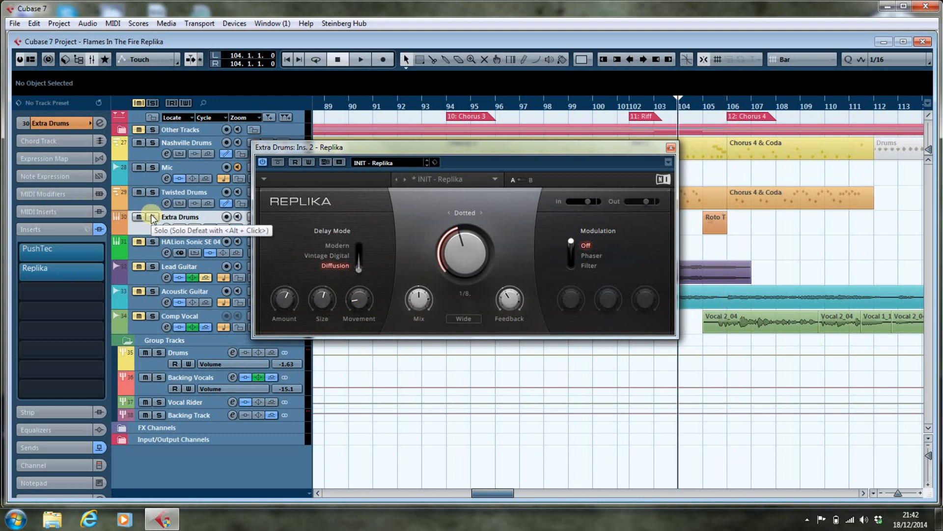
click(152, 217)
key(space)
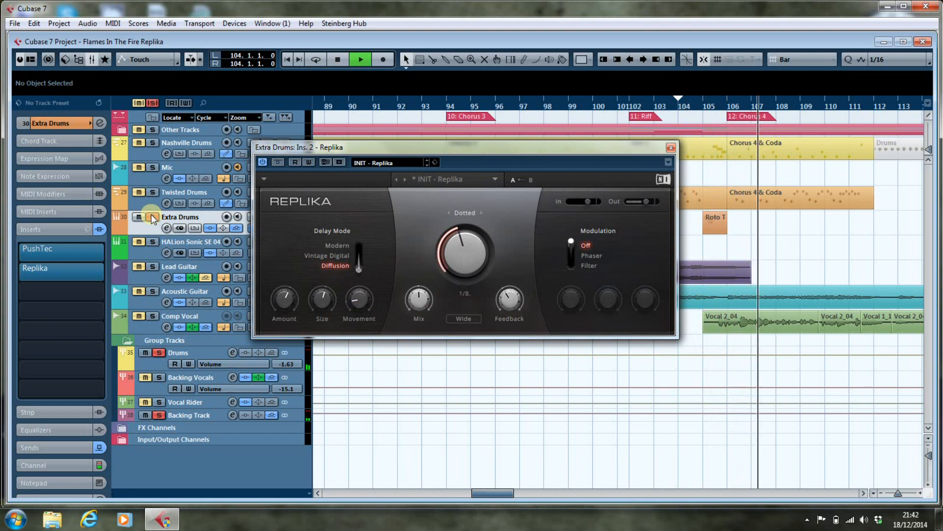
key(space)
click(279, 163)
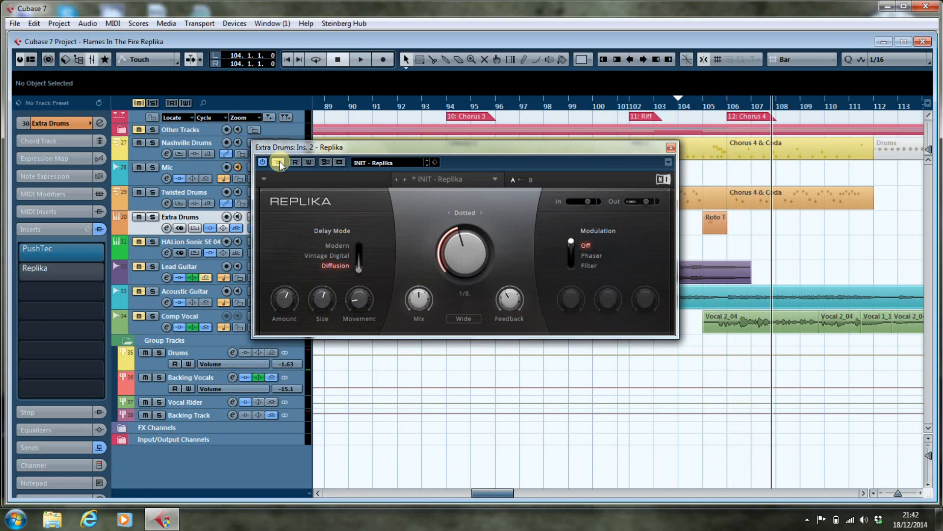
Step: Switch Replika's delay time to milliseconds, set it to 66 ms and raise the Feedback
click(466, 212)
scroll(459, 246, down, 5)
scroll(459, 246, up, 2)
scroll(459, 247, up, 2)
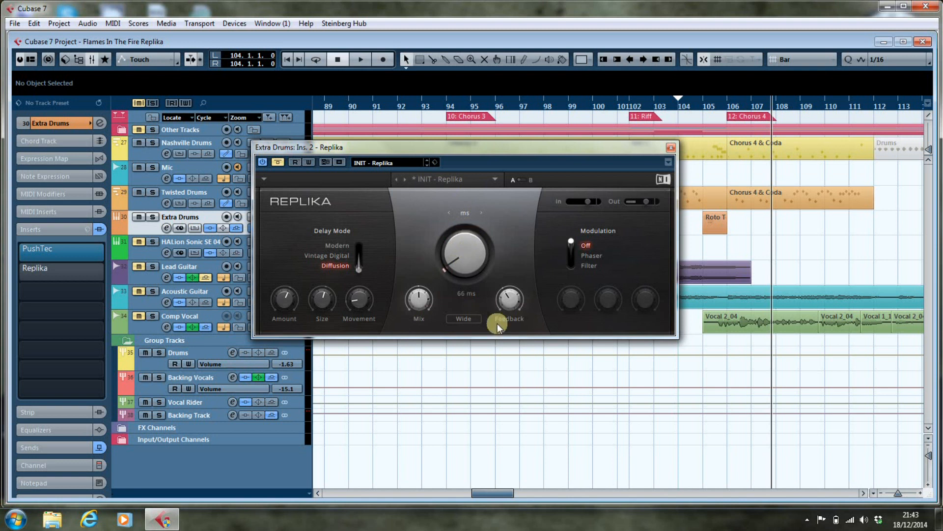
mouse_move(508, 301)
Step: Return to bar 104, re-enable Replika and play Extra Drums soloed to hear the 66 ms delay
key(KP_0)
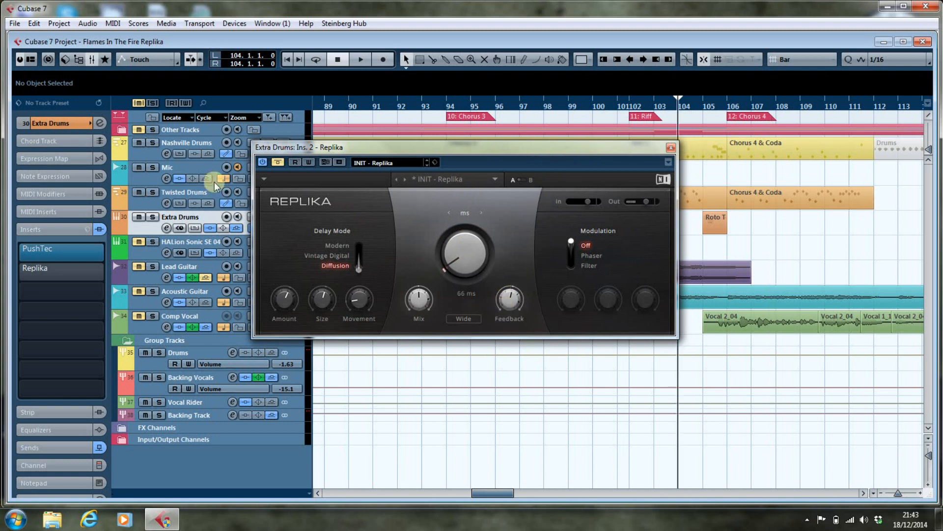
click(278, 161)
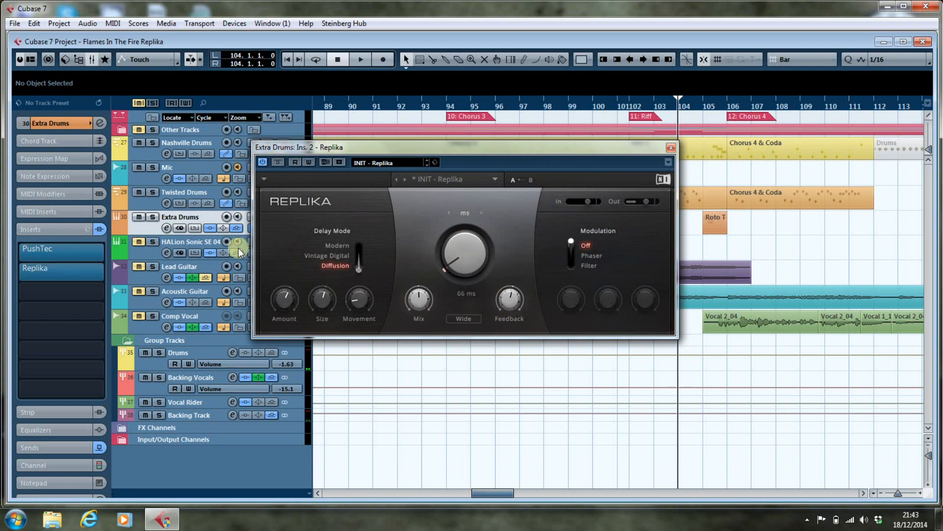
click(151, 217)
key(space)
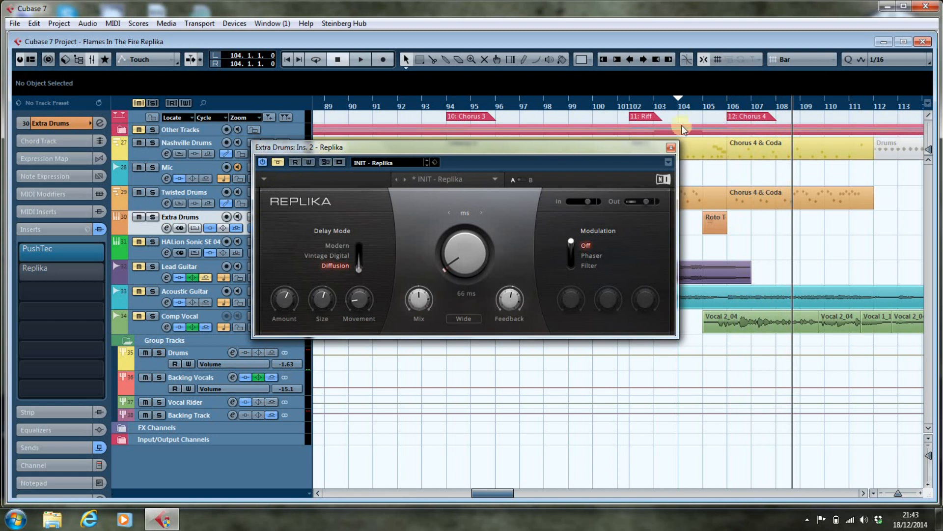
Step: Play the unsoloed passage from bar 104 with Replika active, then bypass it for comparison and stop playback
key(KP_1)
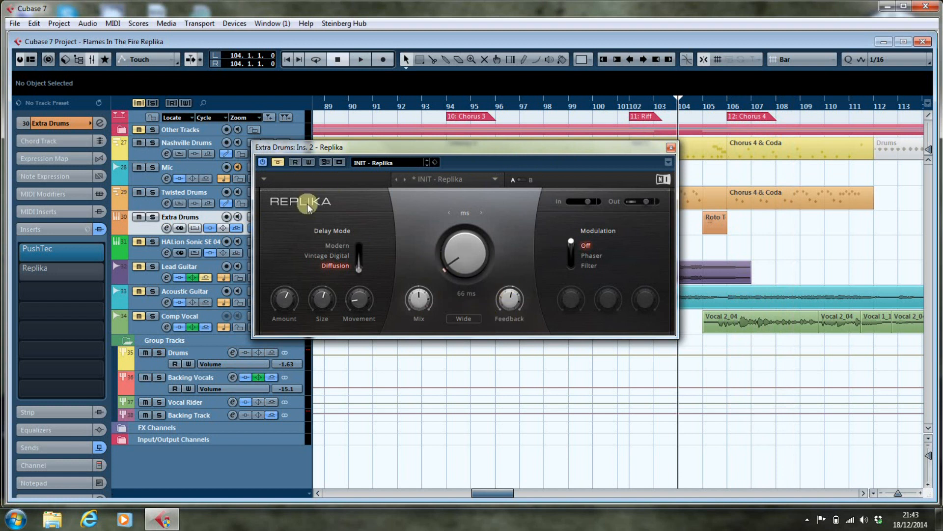
click(277, 163)
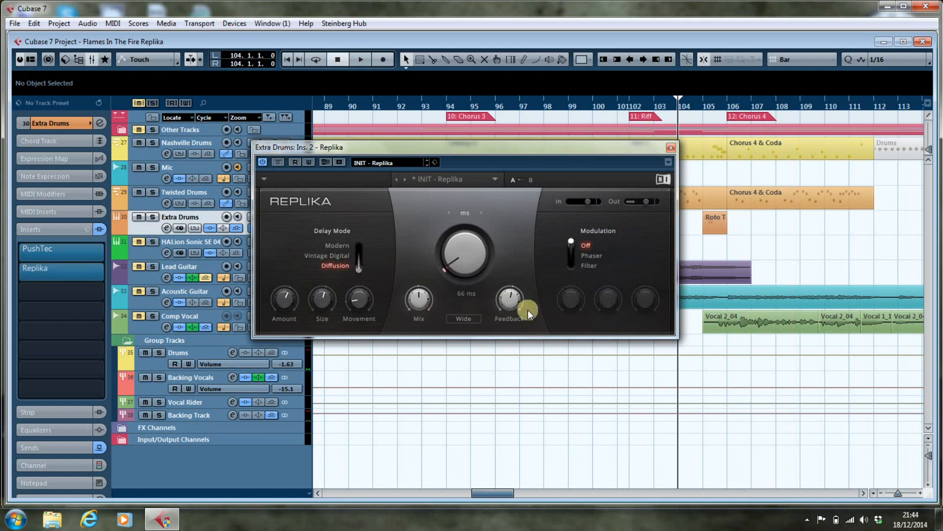
drag(508, 298, 508, 315)
key(space)
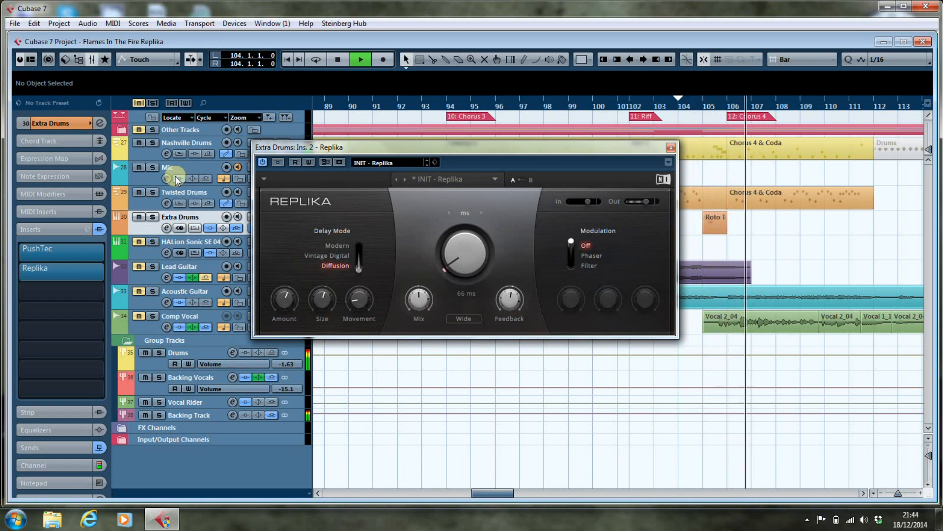
click(281, 161)
key(space)
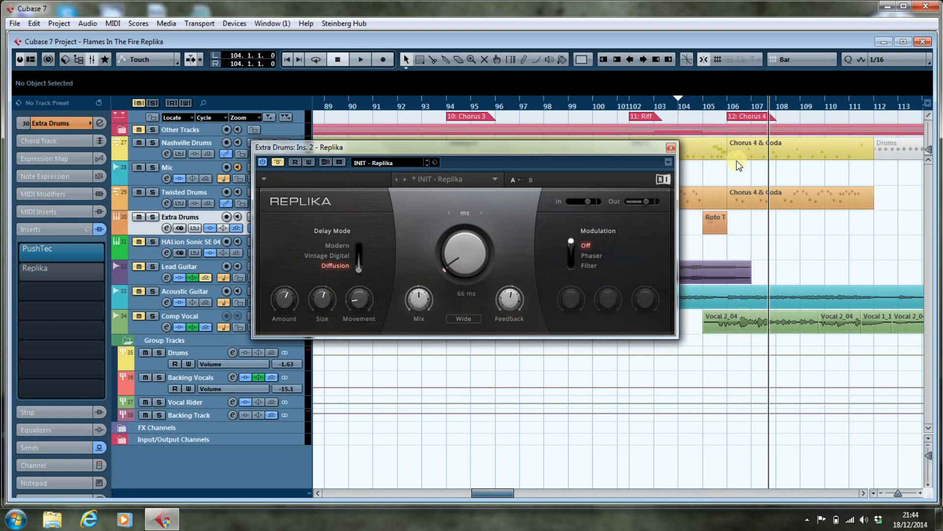
mouse_move(646, 199)
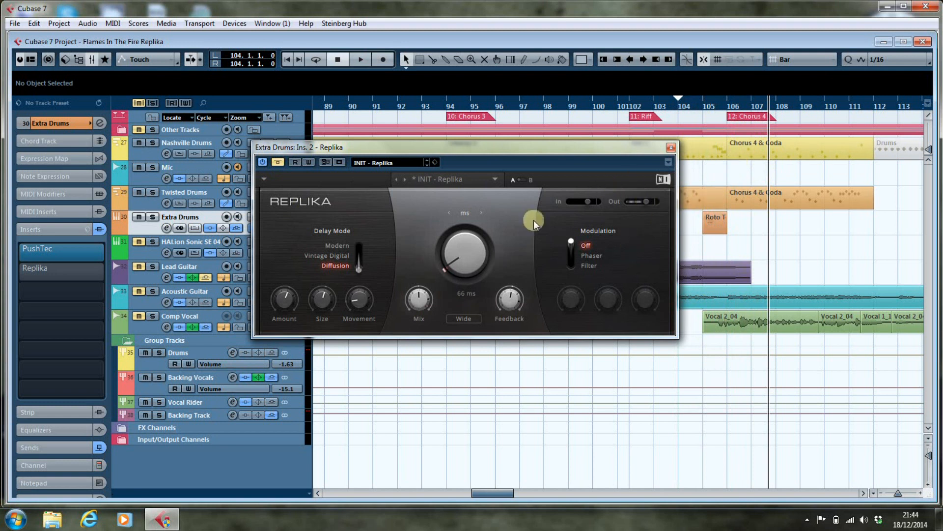